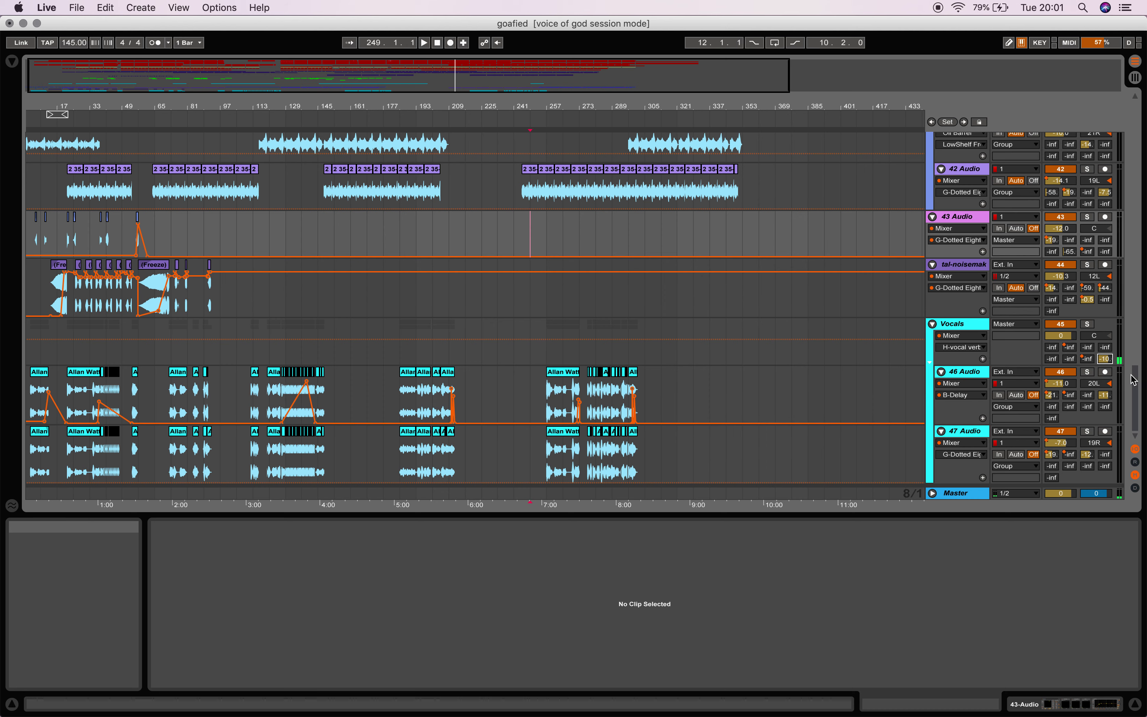
- Review the I-Acid verb send levels on the Acid arp, Acid A and Acid B tracks
left_click_drag(1137, 383, 1136, 291)
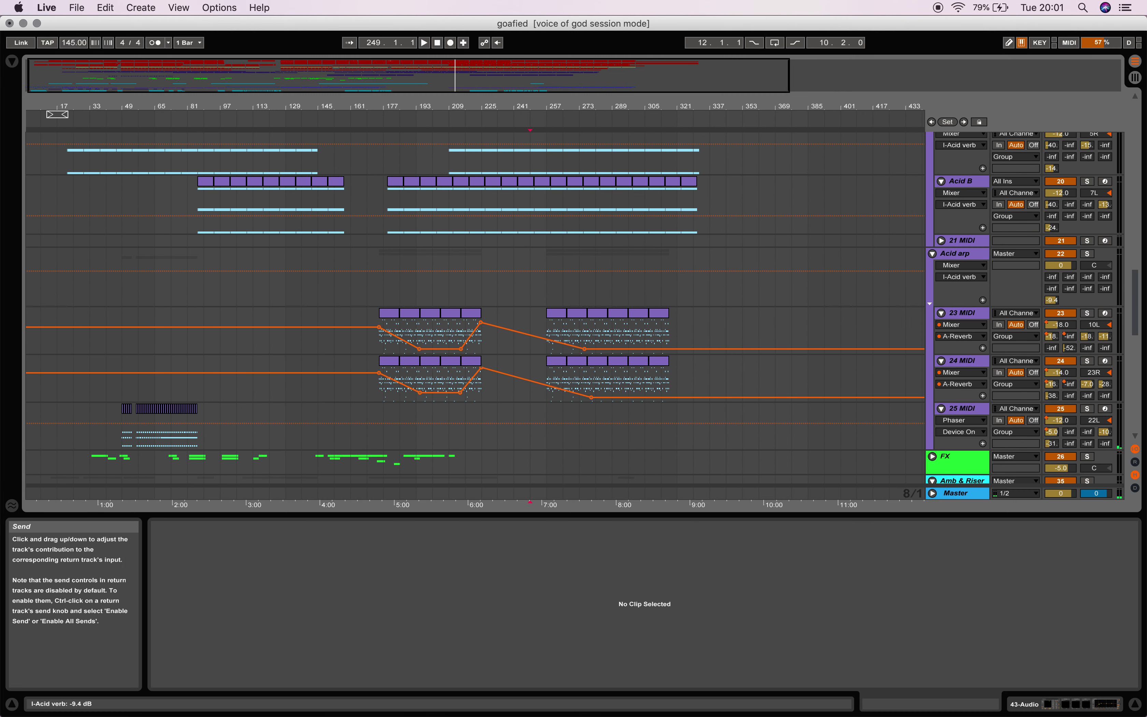
left_click_drag(1136, 306, 1135, 276)
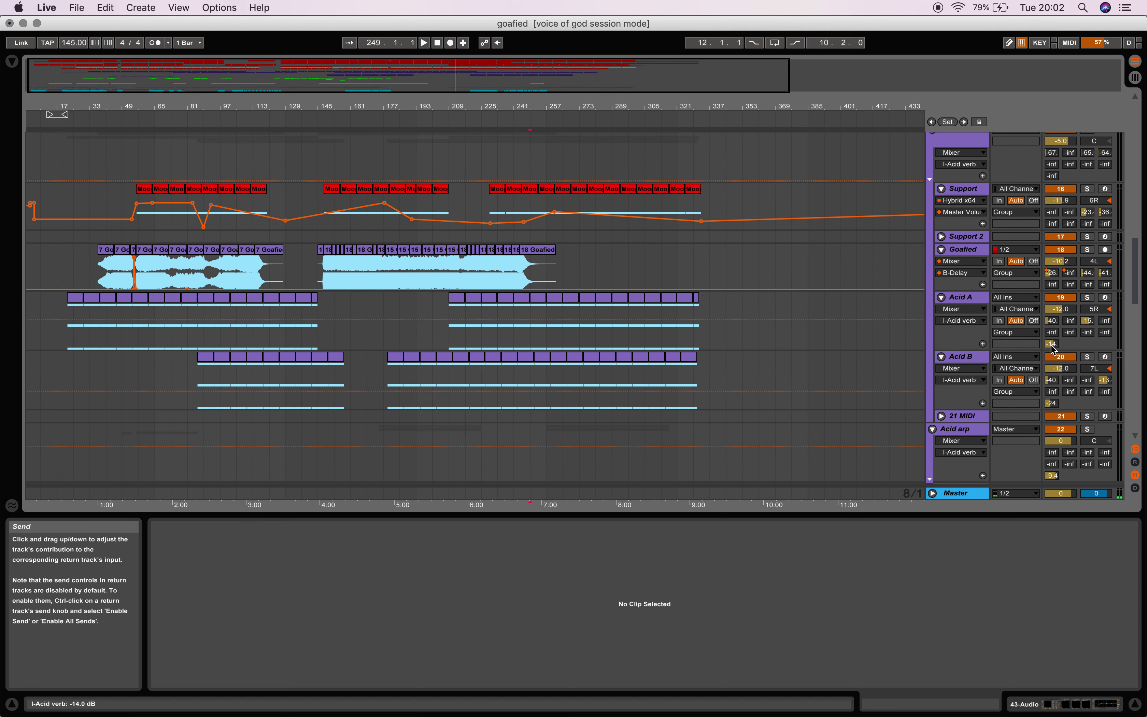
left_click(1052, 406)
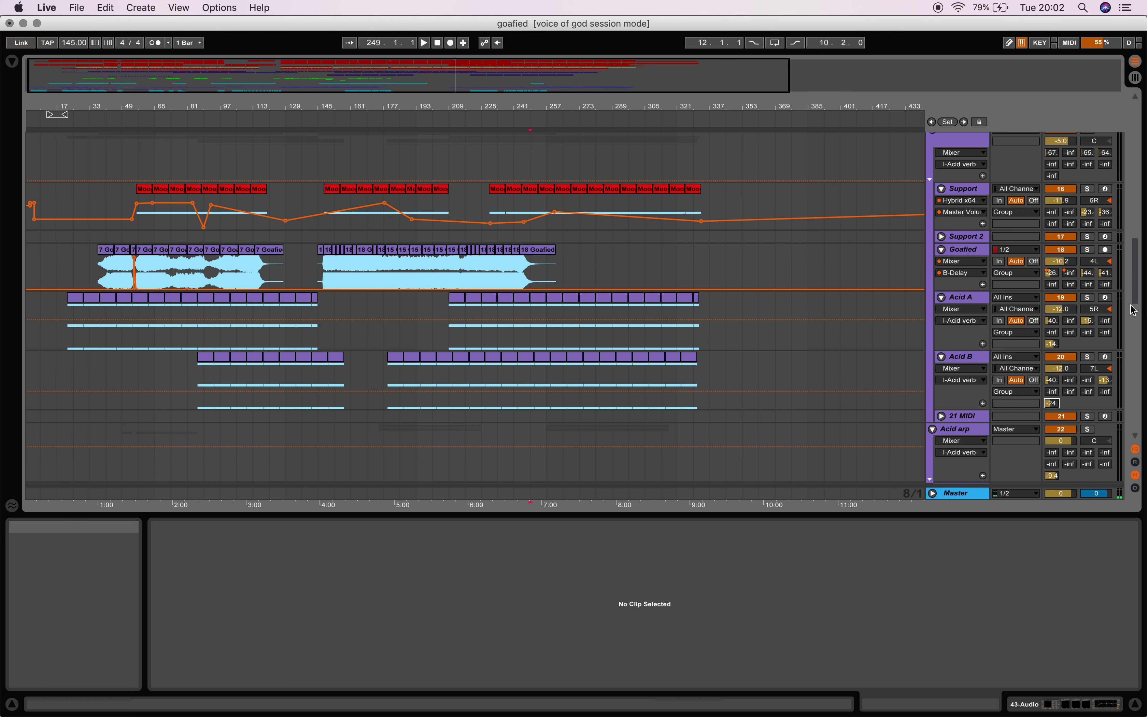
left_click_drag(1136, 274, 1132, 417)
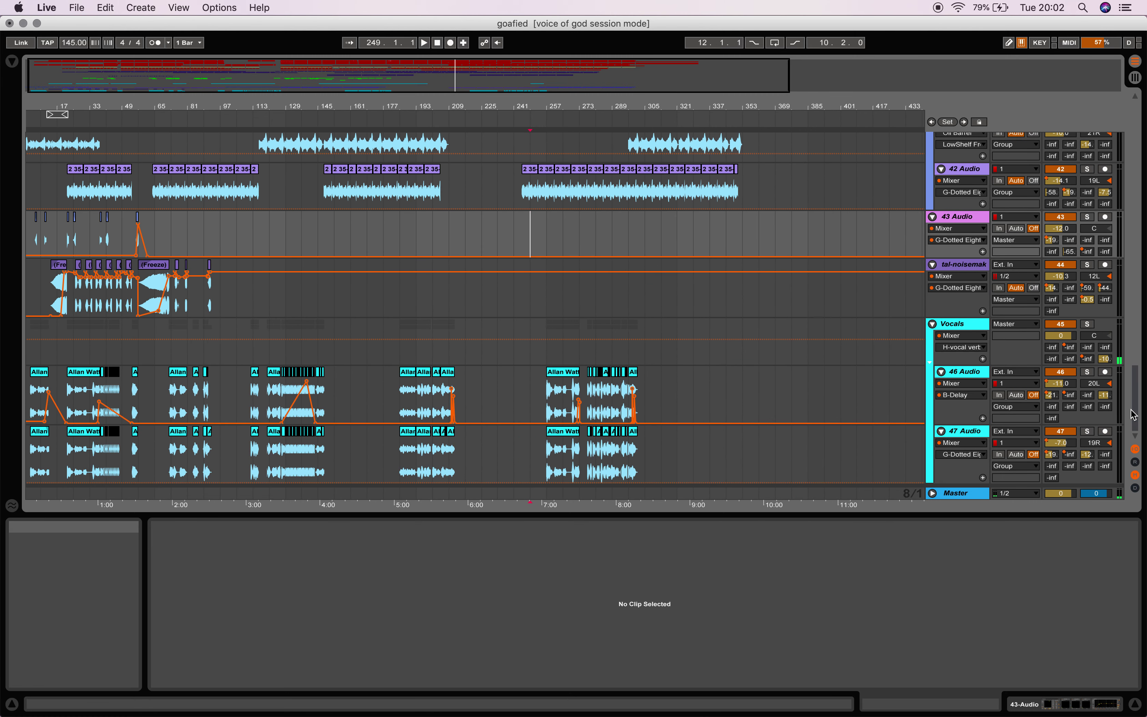
- Show the return tracks and open the device chain of the I Acid verb return
left_click(1136, 467)
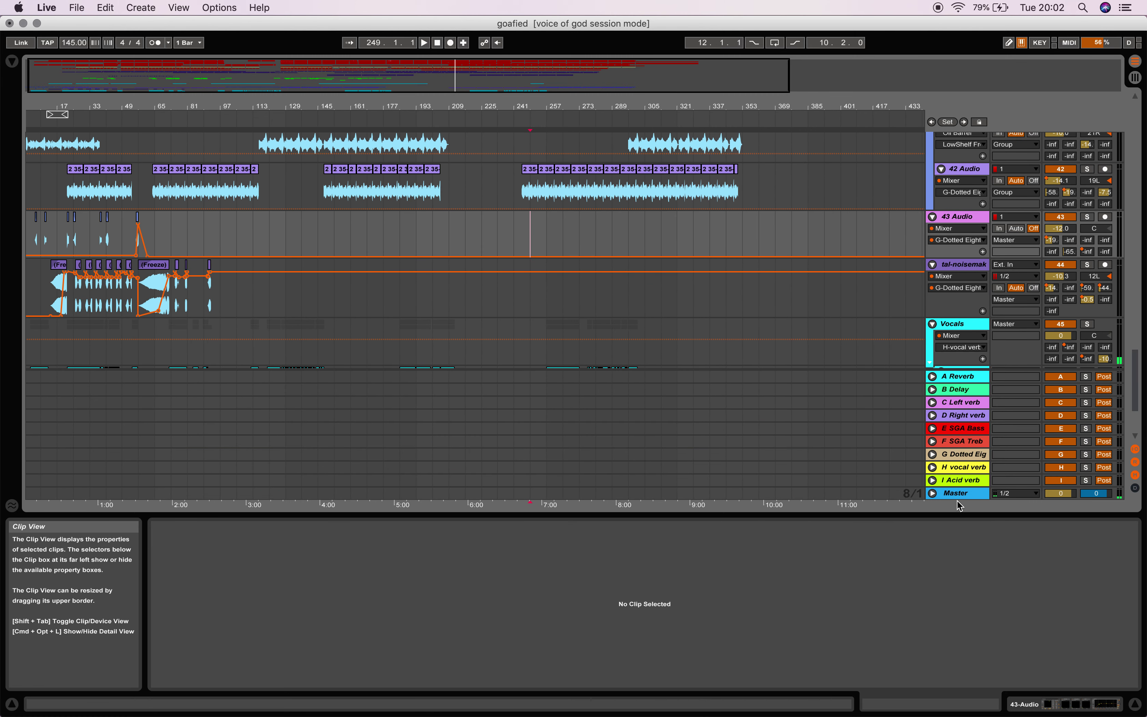
left_click(942, 481)
left_click(985, 709)
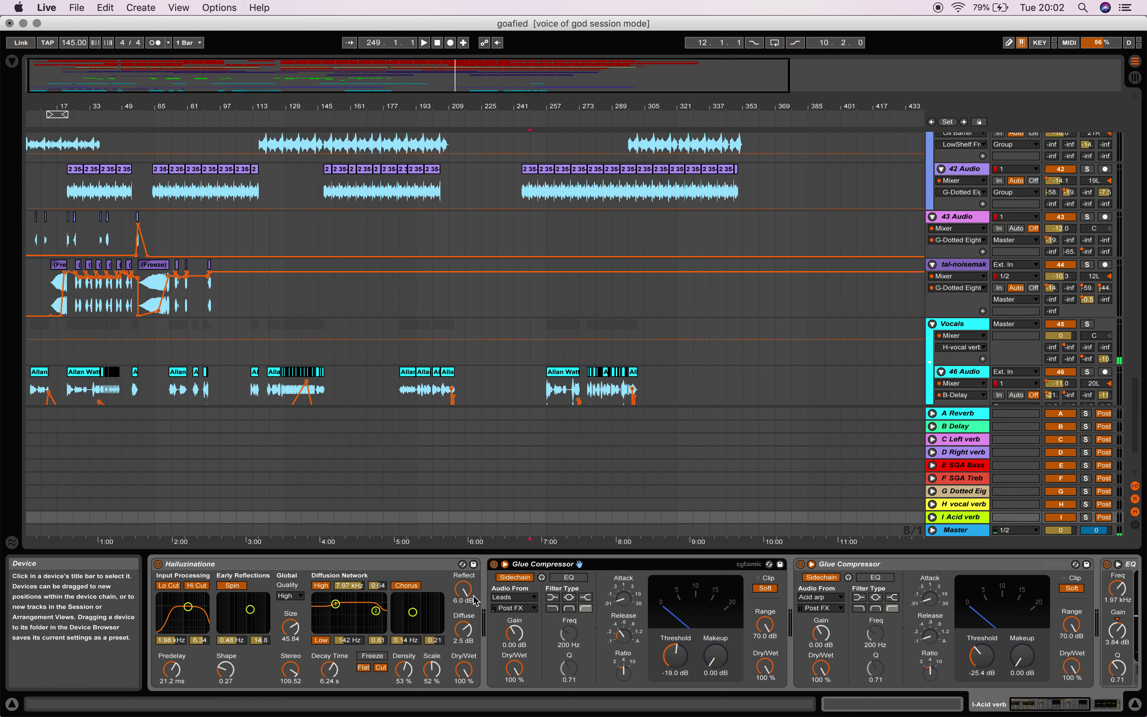
left_click(287, 621)
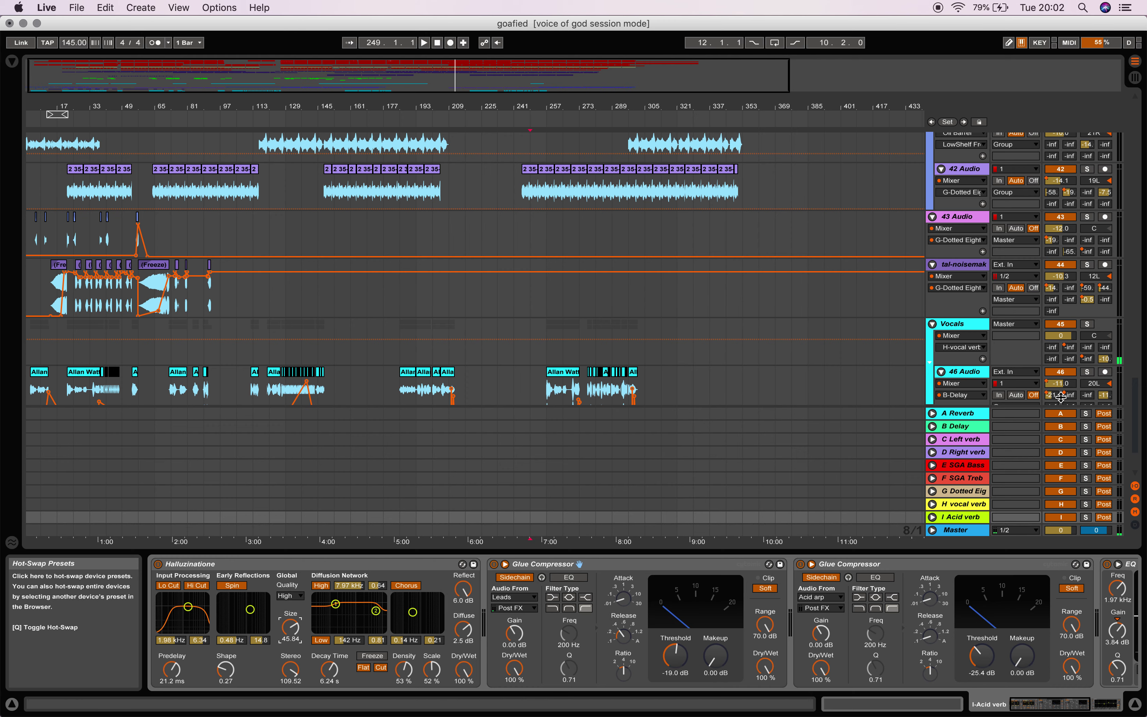
- Solo the Leads group and play the arrangement from about bar 213
left_click_drag(1134, 393, 1134, 277)
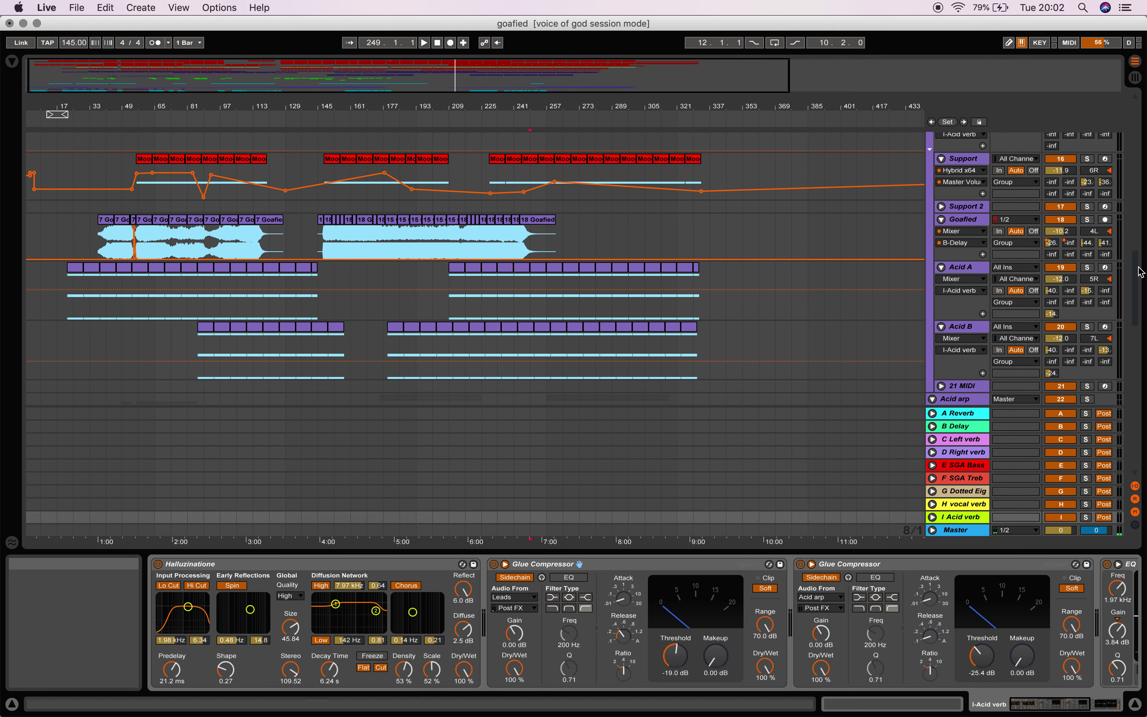
left_click_drag(1136, 274, 1135, 253)
left_click(1087, 206)
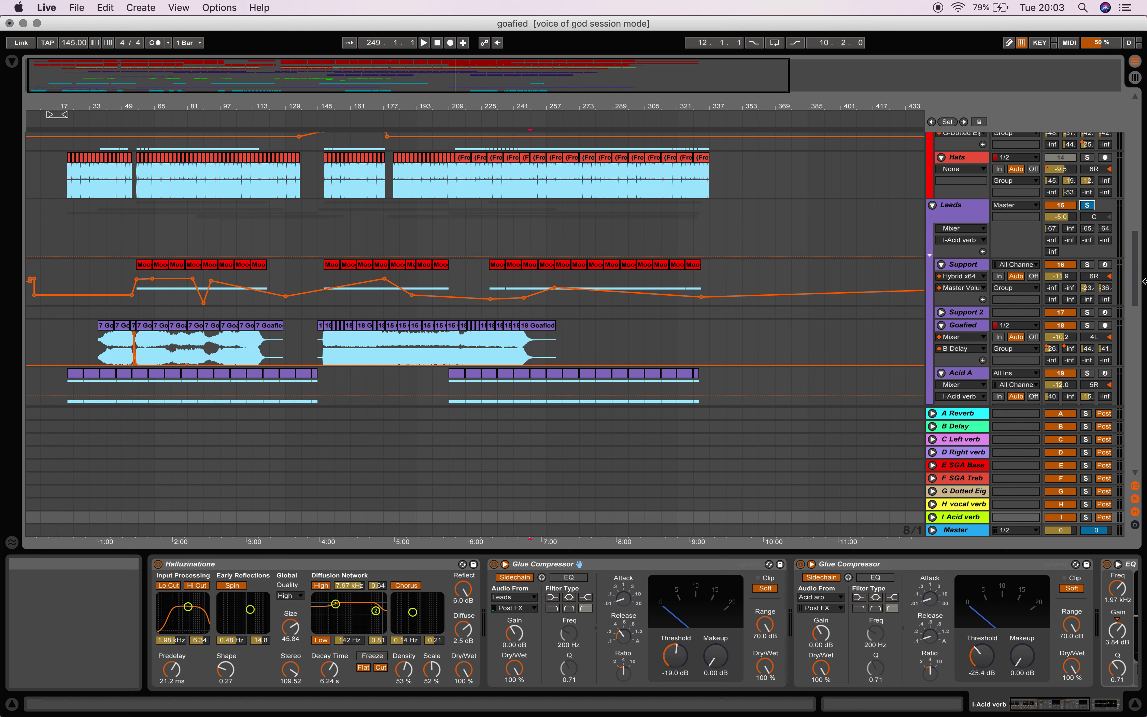
left_click_drag(1141, 277, 1142, 301)
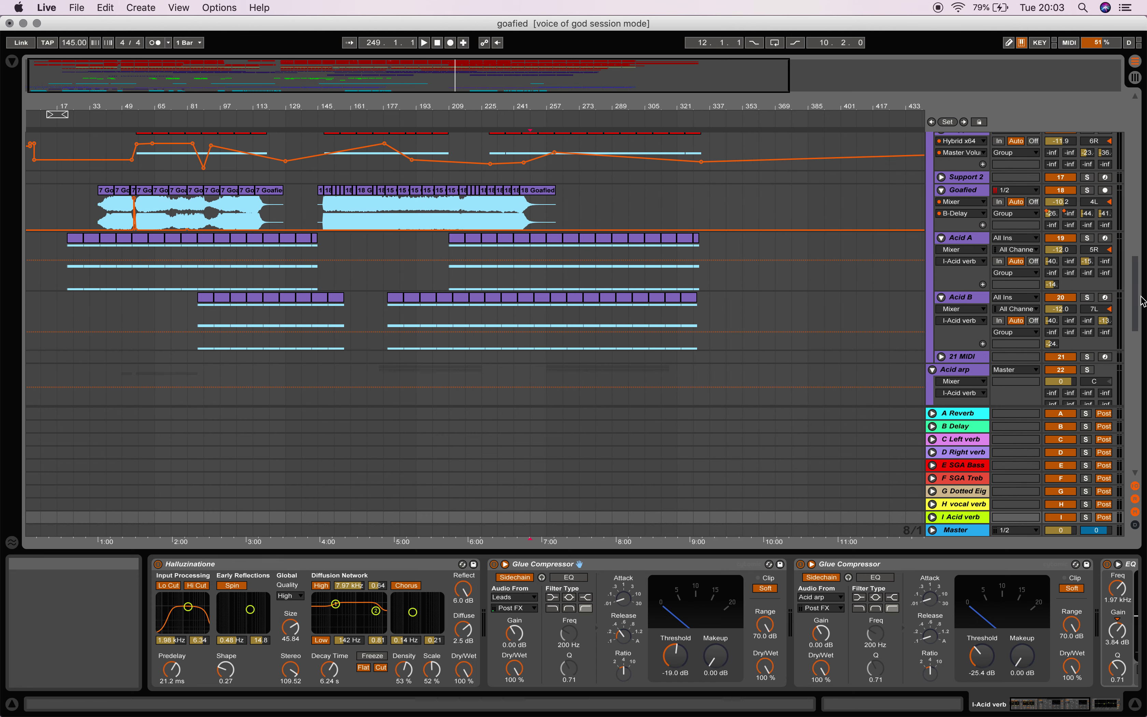
left_click(457, 118)
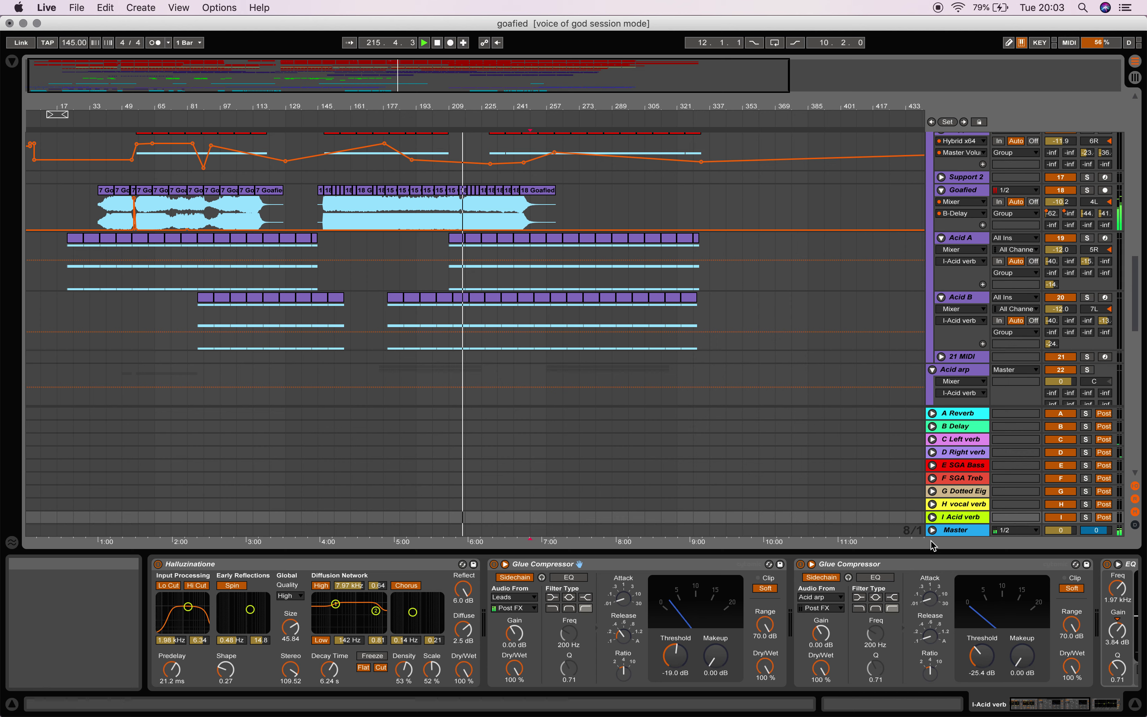
- Compare the soloed leads with the I Acid verb return deactivated and activated, leaving it on, and stop playback
left_click(1061, 518)
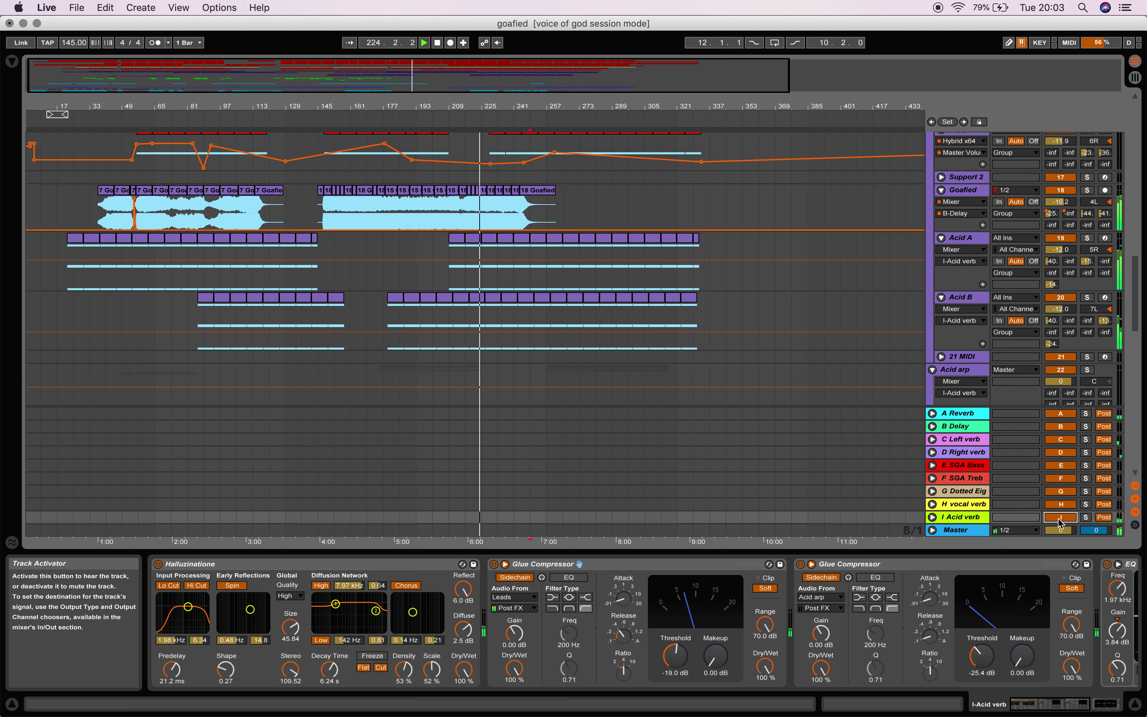
left_click(1059, 519)
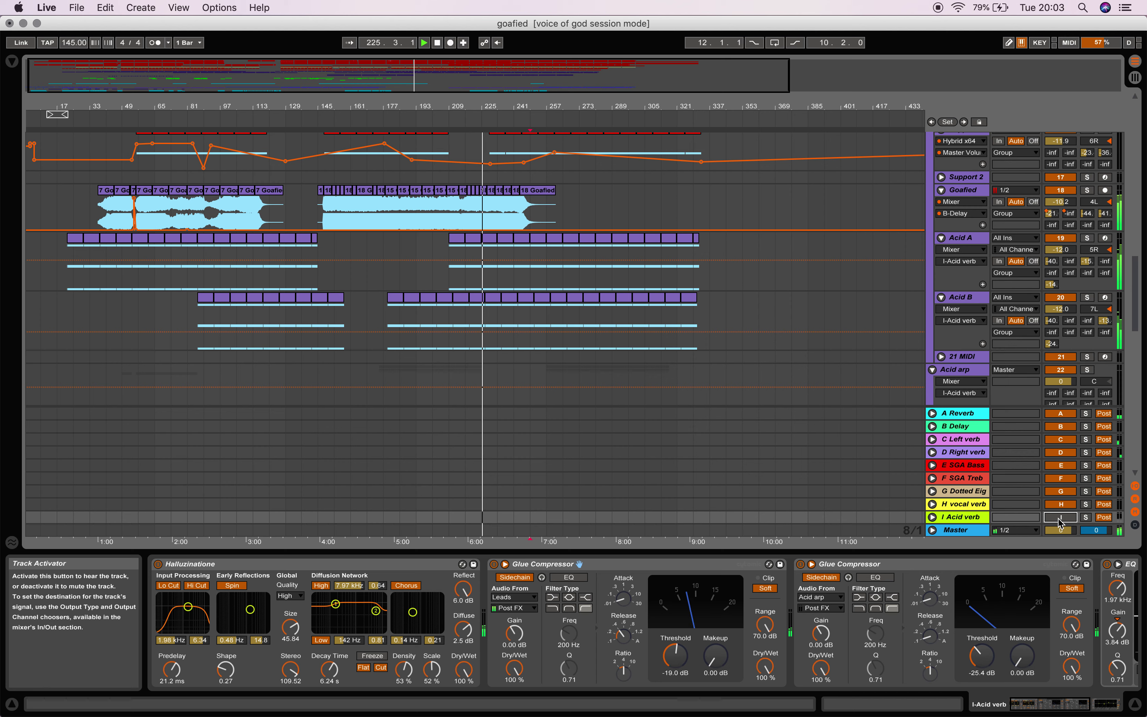
left_click(1060, 519)
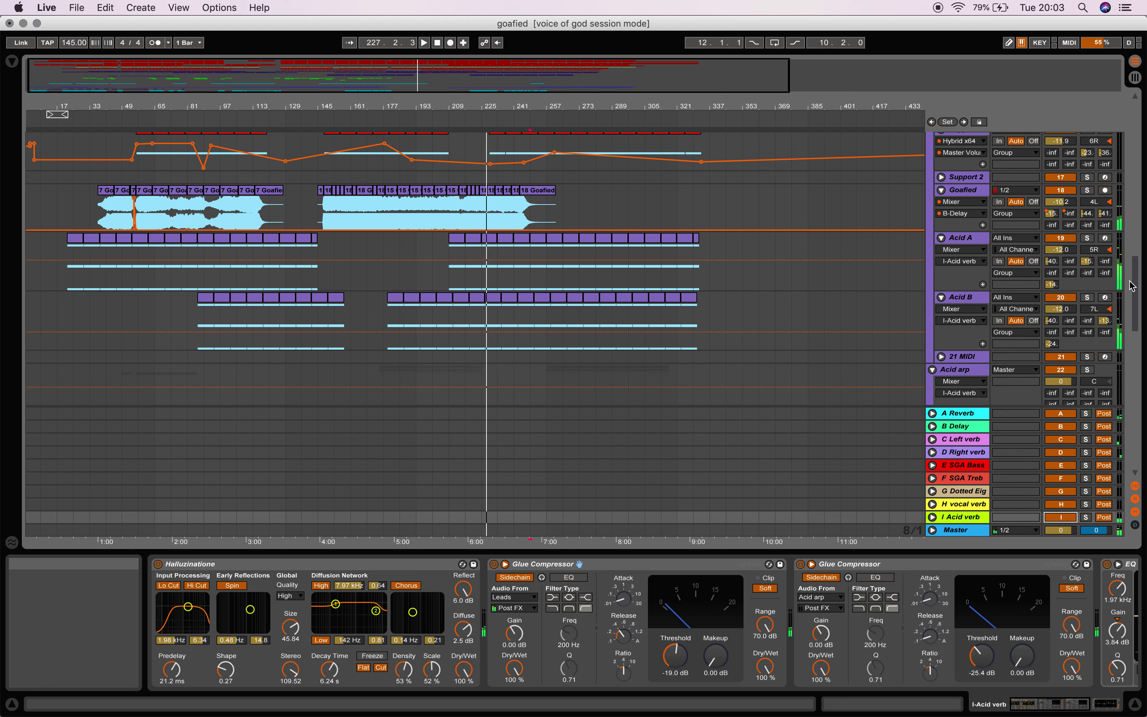
- Unsolo the Leads group and compare the full mix from about bar 209 with the I Acid verb return off and on
scroll(1139, 291, "up", 5)
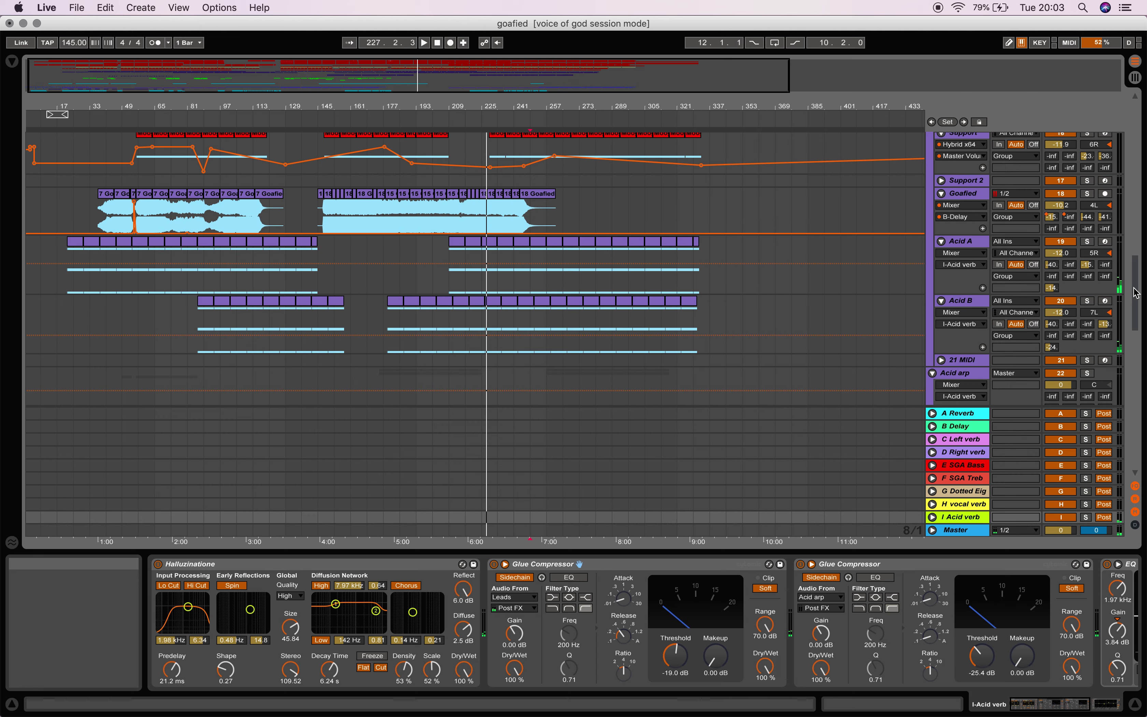
left_click(1088, 158)
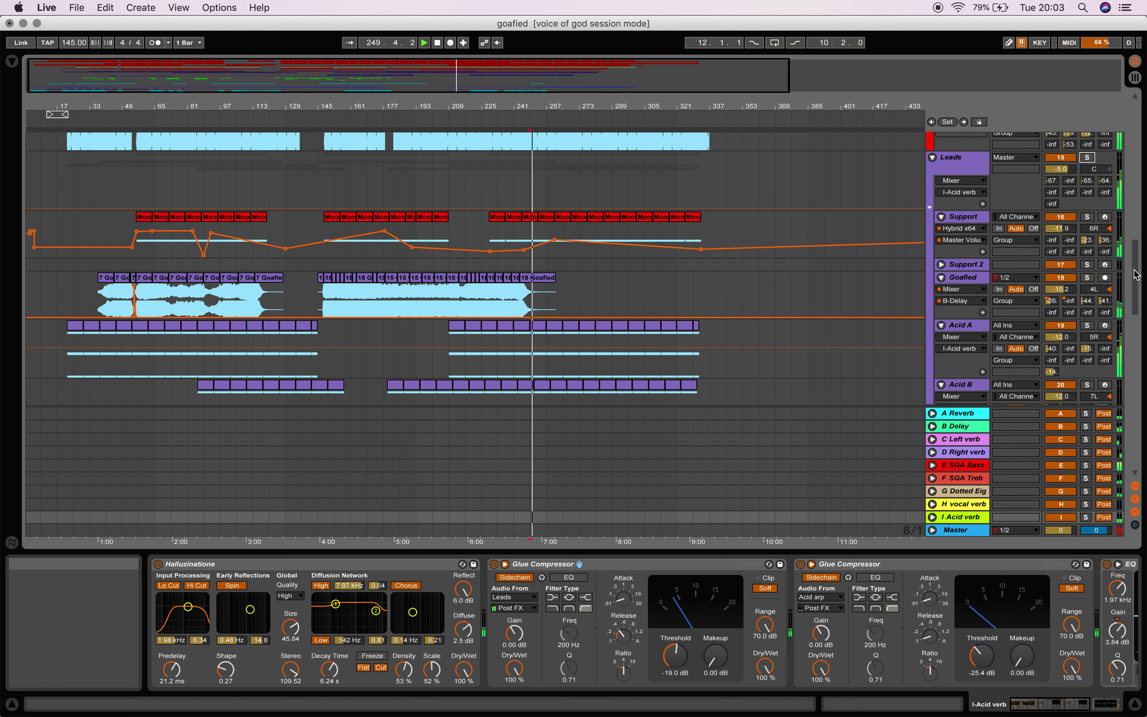
scroll(1136, 277, "down", 3)
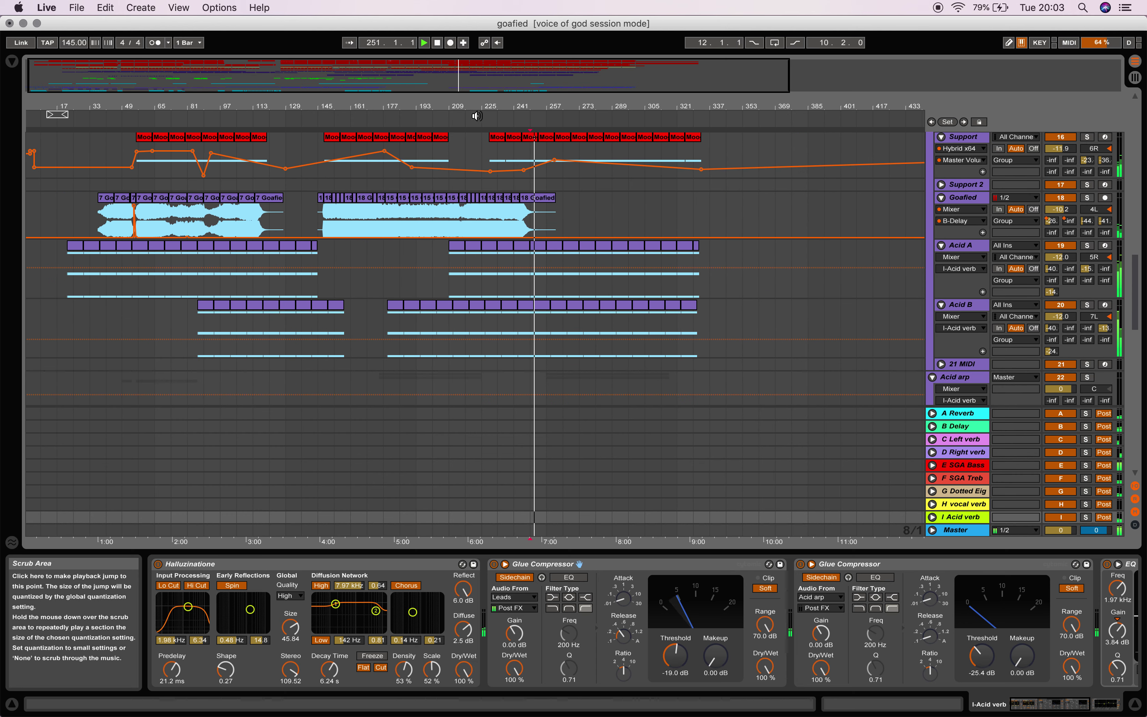
left_click(451, 120)
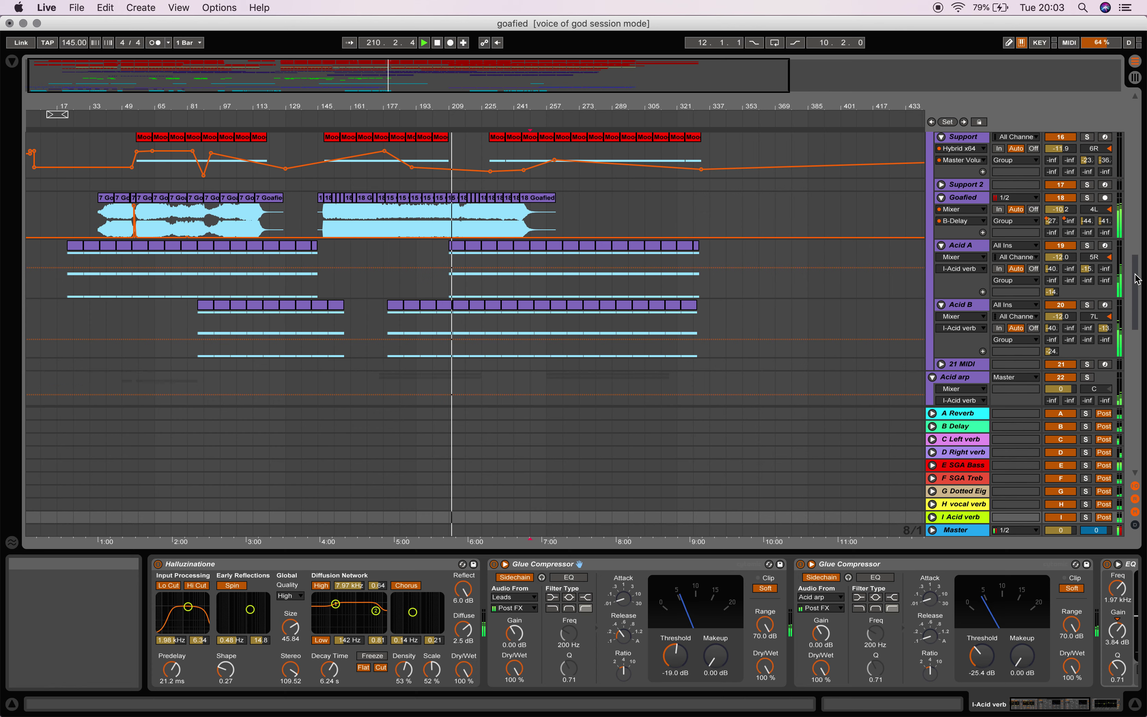
scroll(1138, 300, "down", 4)
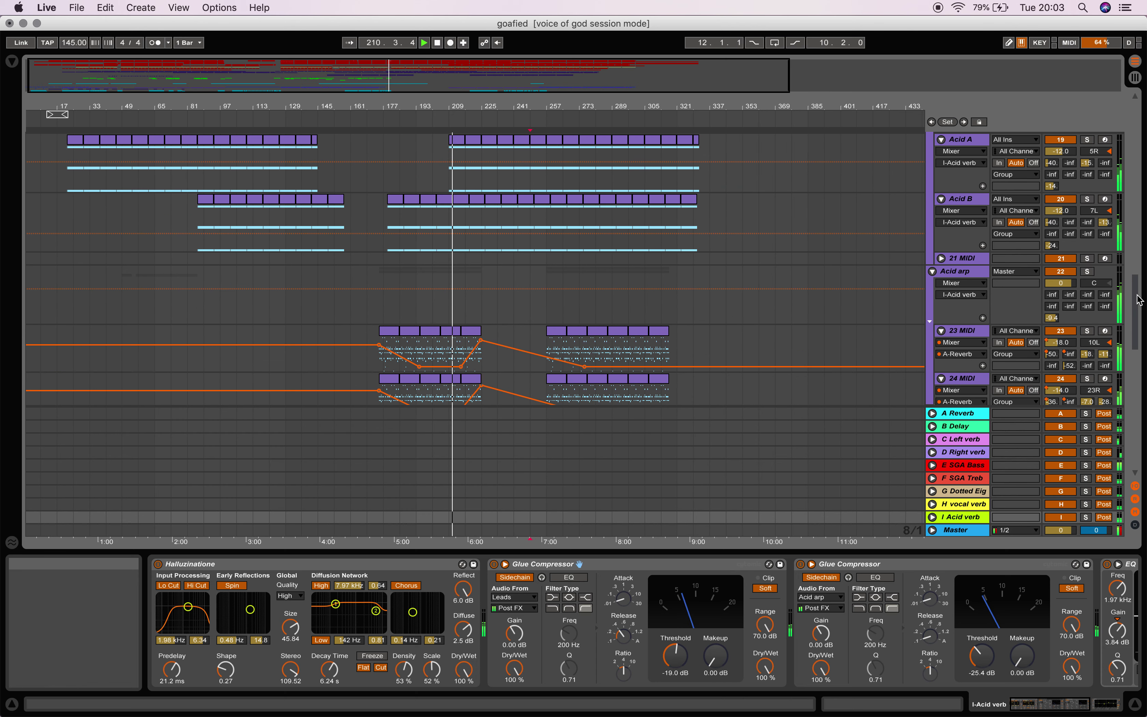
left_click(1061, 520)
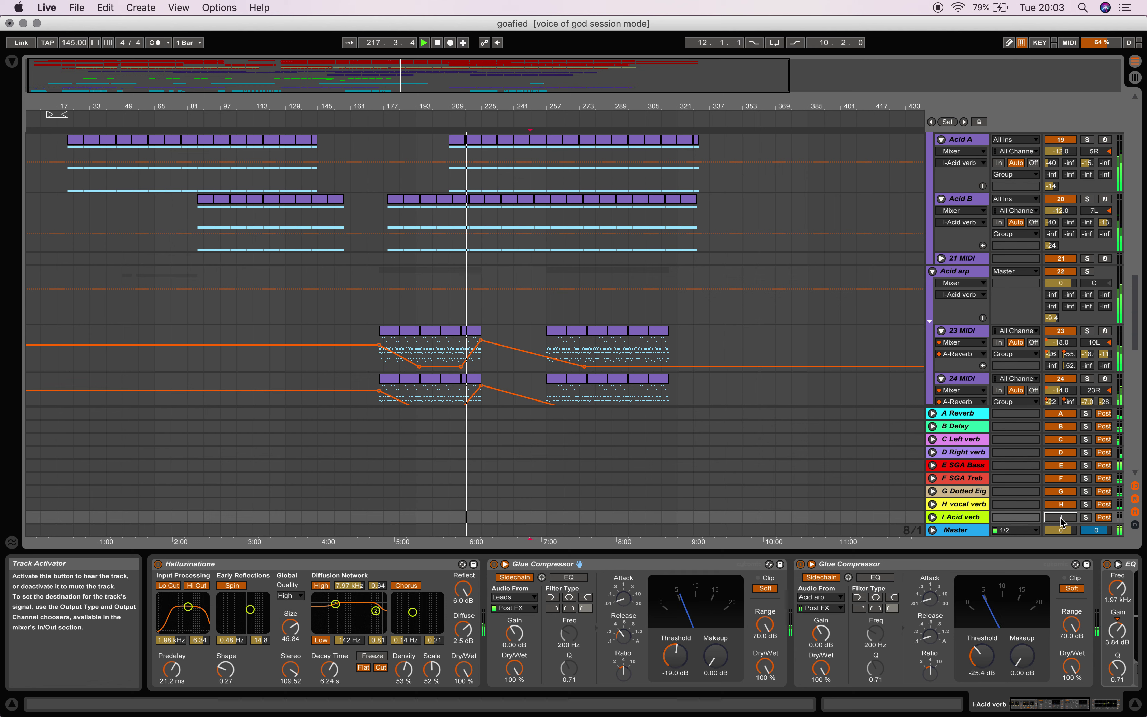
left_click(1060, 520)
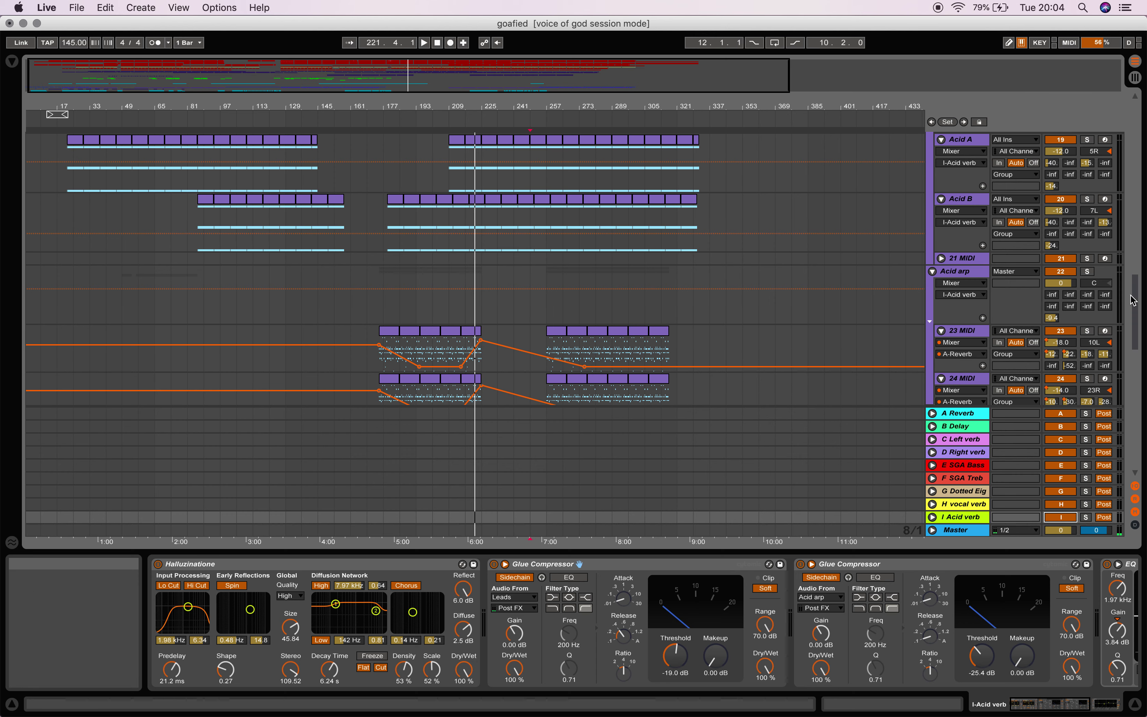
- Solo the Vocals group and play the arrangement from about bar 187
left_click_drag(1139, 303, 1135, 409)
left_click(1087, 245)
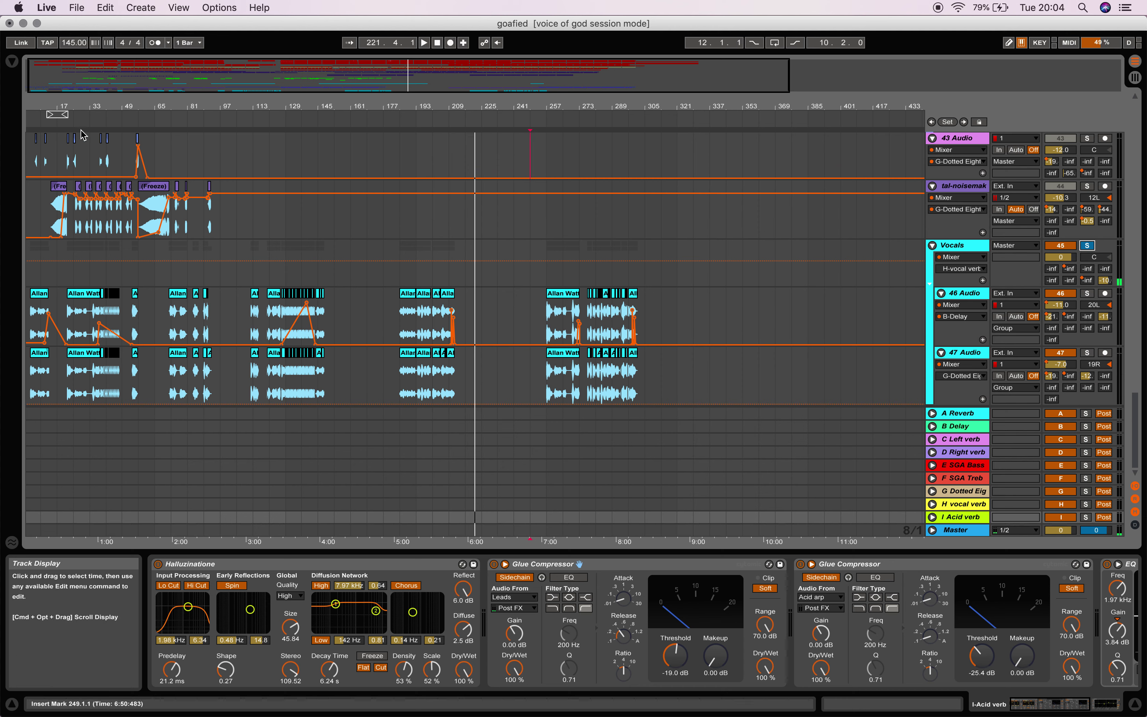
left_click(404, 118)
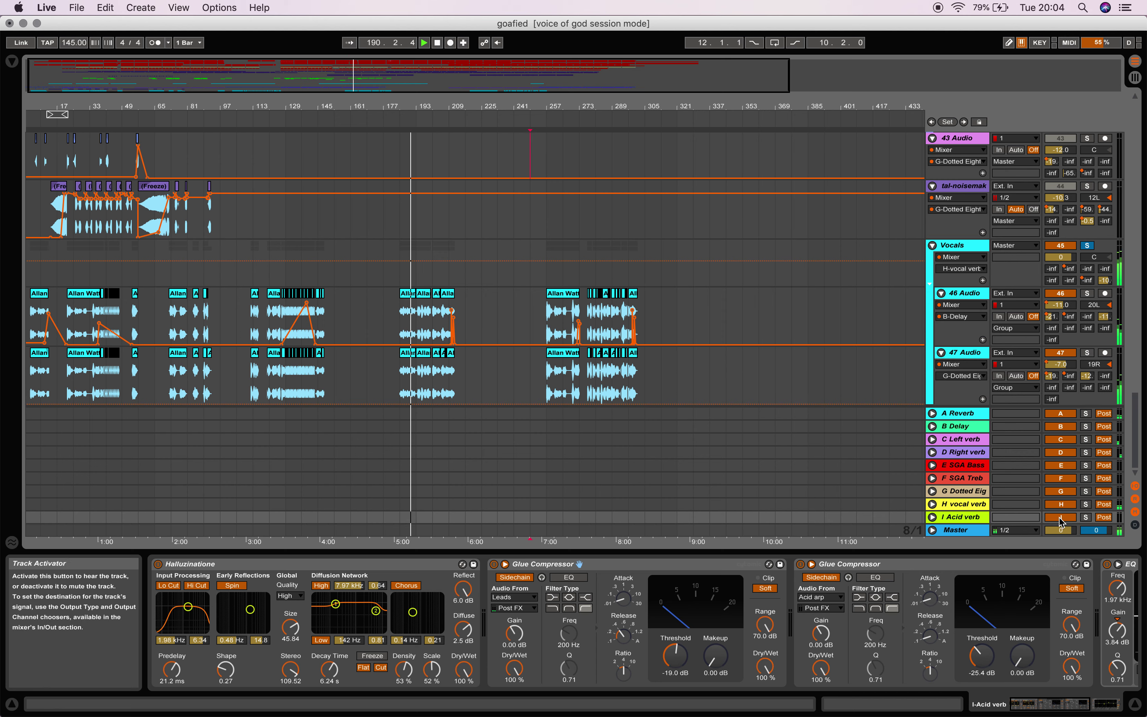
- Compare the soloed vocals with the I Acid verb return and the H vocal verb return each switched off and back on
left_click(1060, 518)
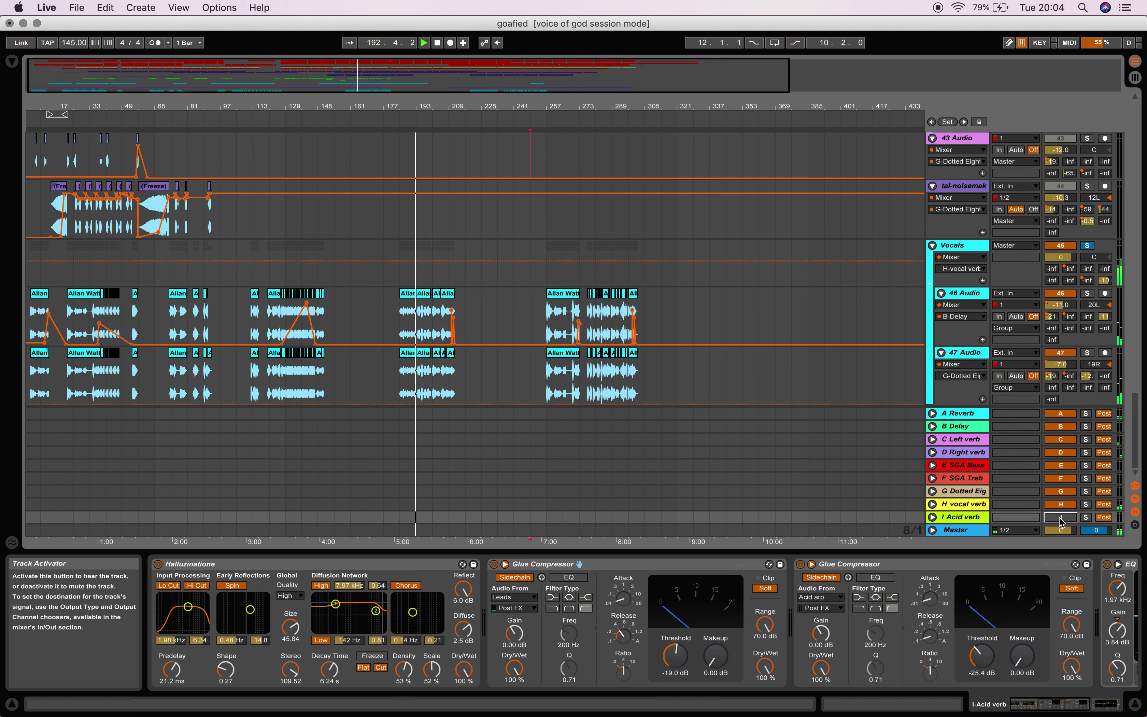
left_click(1060, 518)
left_click(1060, 505)
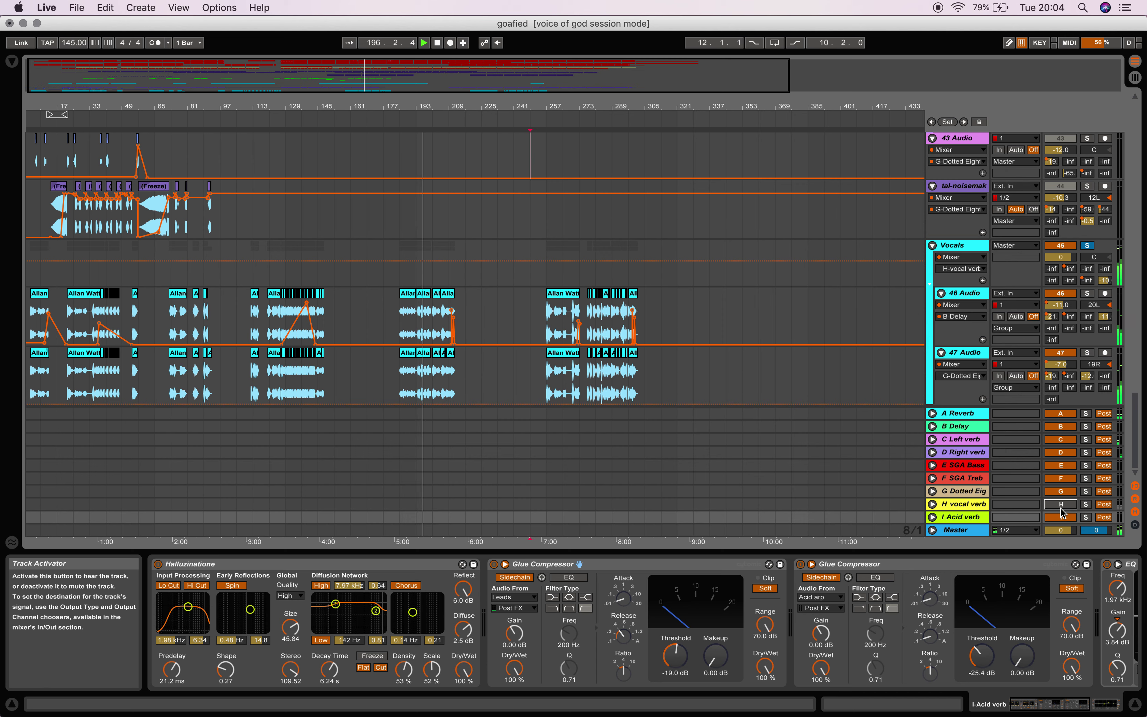
left_click(1060, 505)
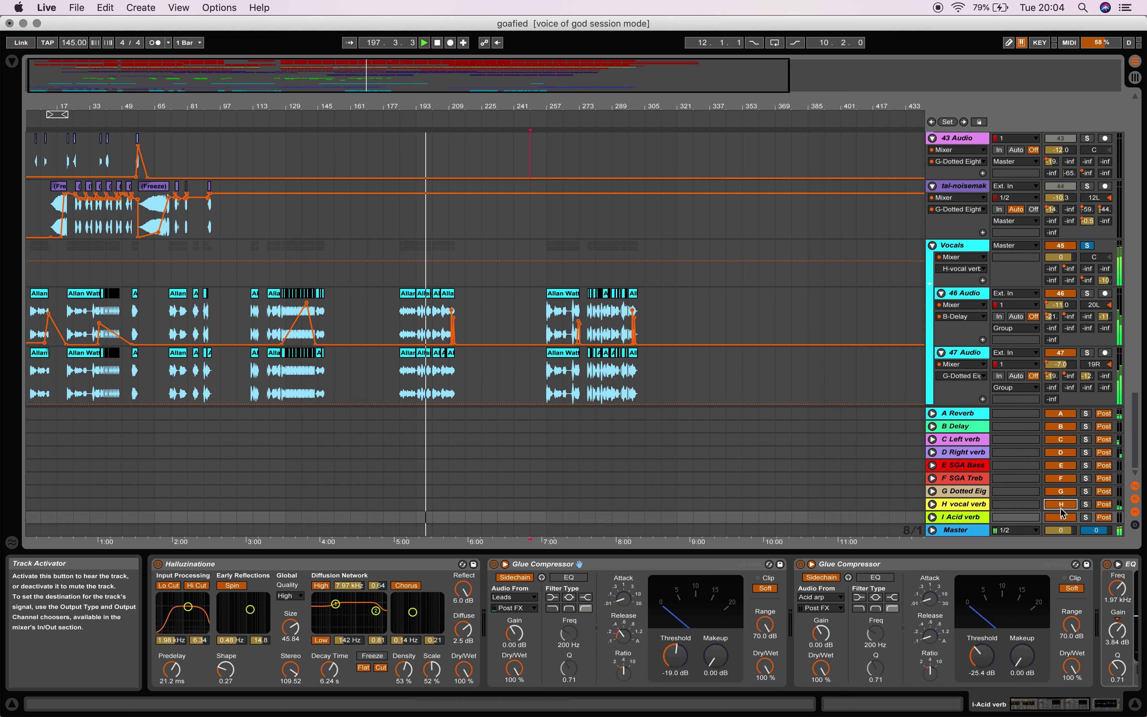
- Unsolo the Vocals group and compare the H vocal verb return off and on in the full mix, replaying from about bar 117
left_click(1087, 245)
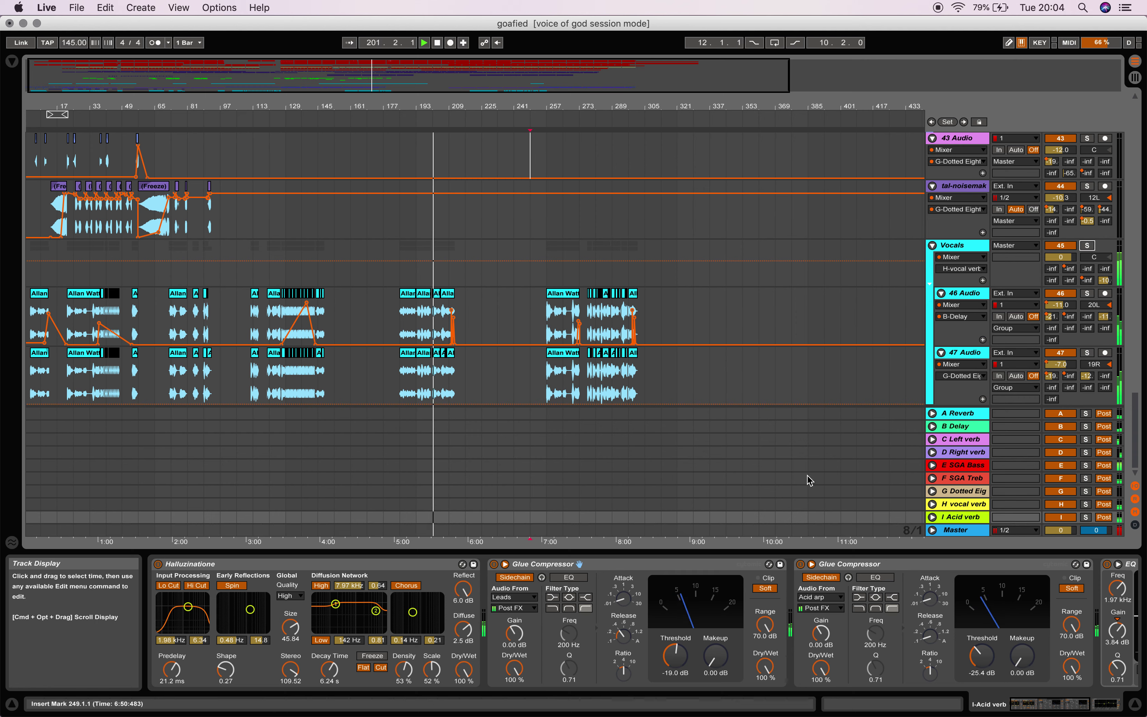
left_click(1062, 506)
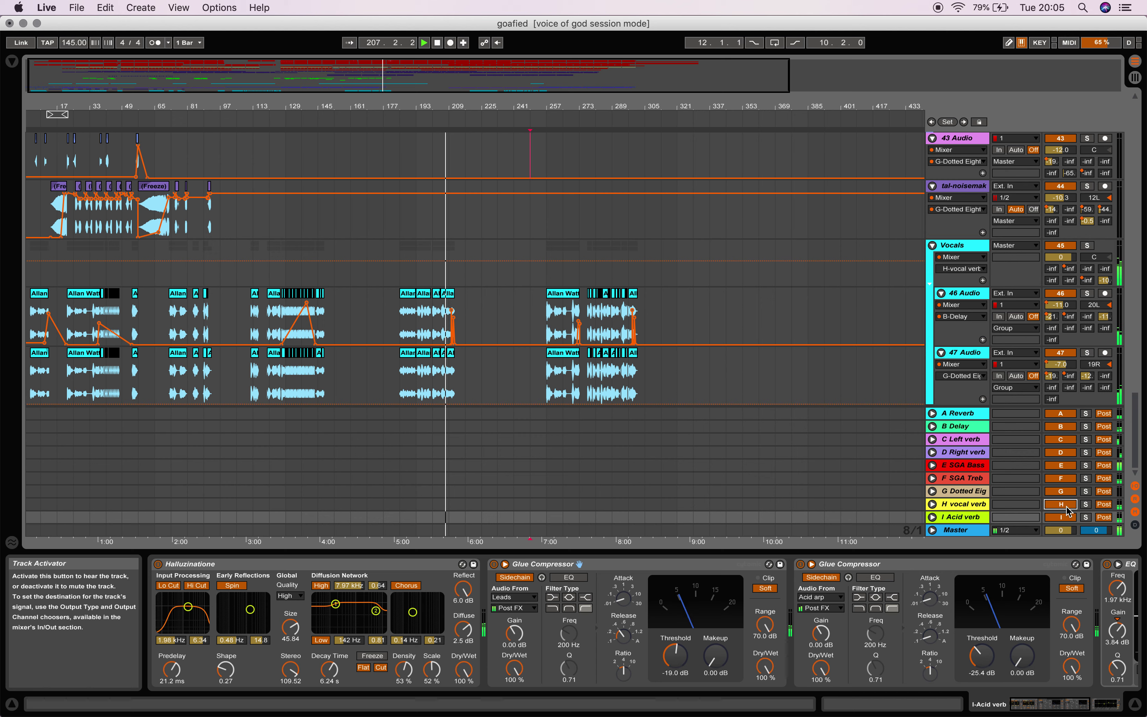
left_click(261, 117)
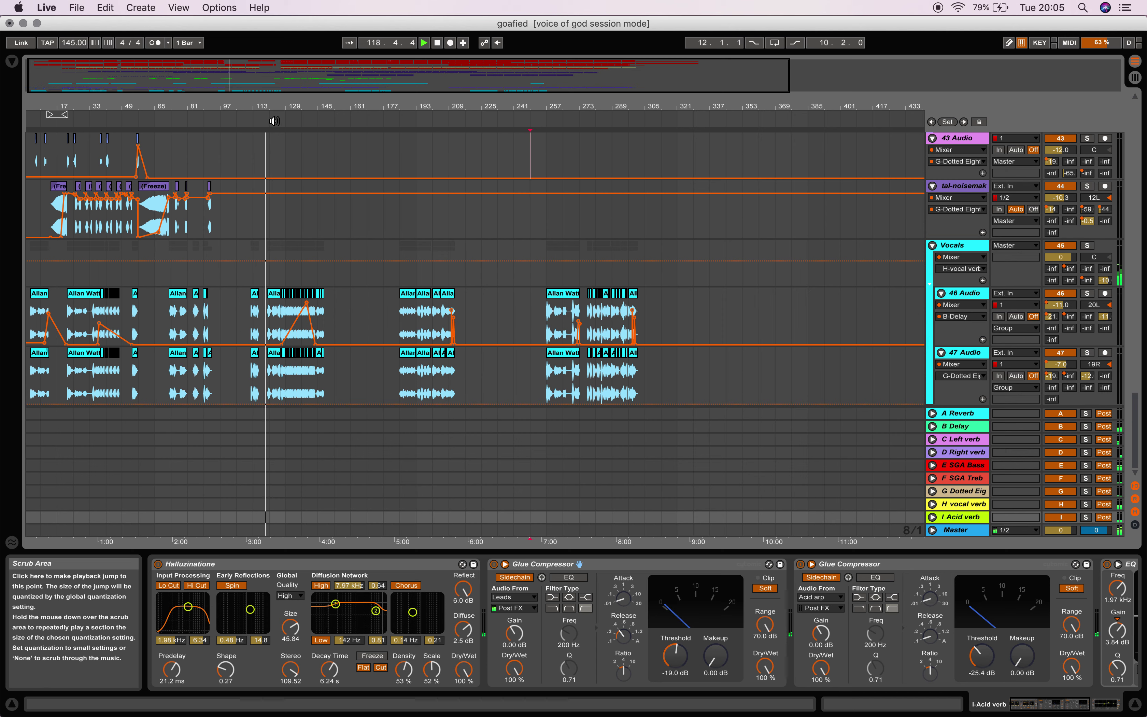
left_click(1060, 505)
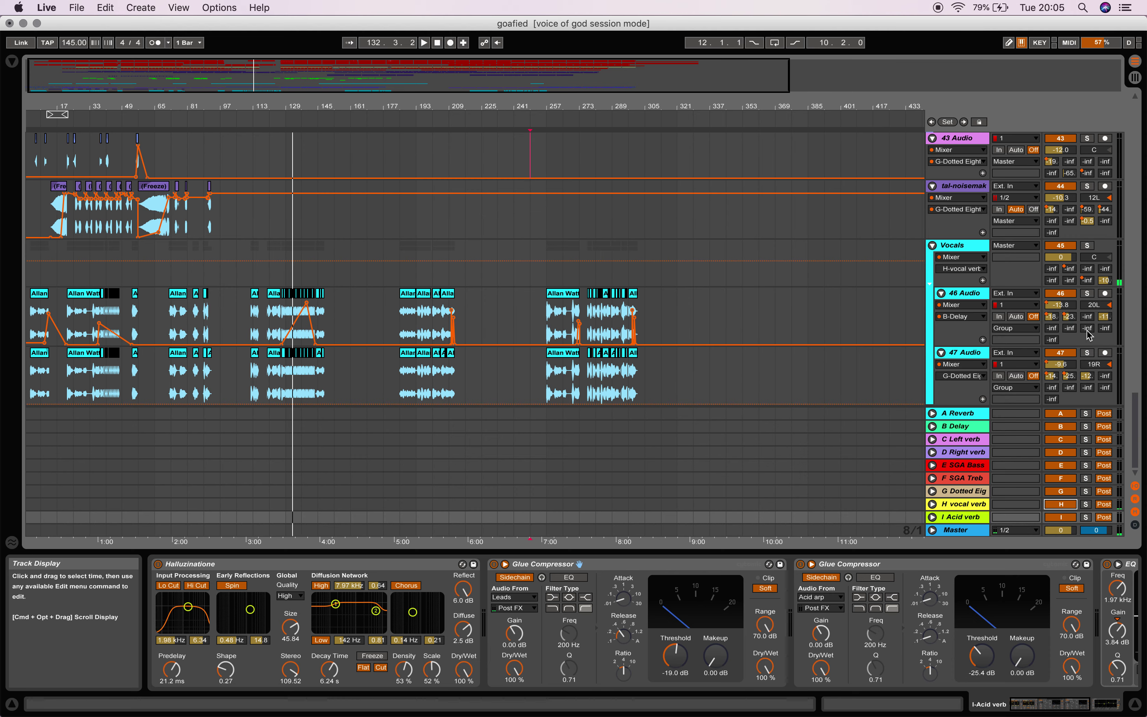
- Play the second Acid arp section from about bar 259 and compare it with the H vocal verb and I Acid verb returns off and on
left_click_drag(1139, 445, 1142, 423)
scroll(749, 226, "up", 10)
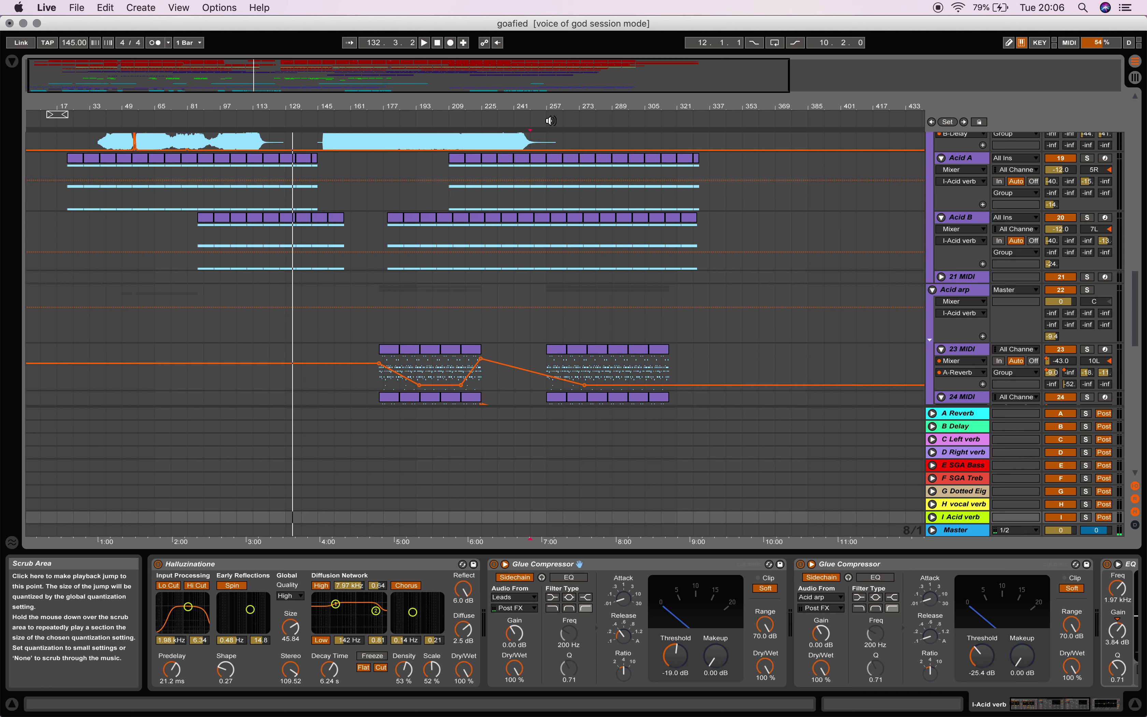
left_click(550, 121)
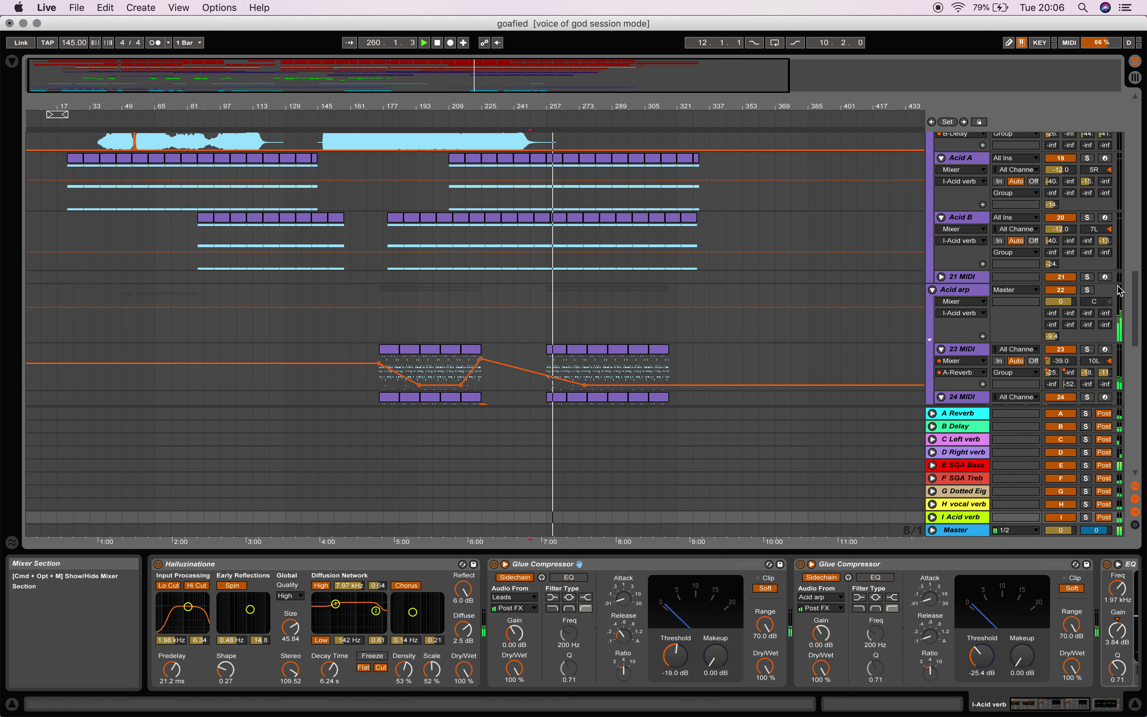
scroll(1105, 472, "down", 5)
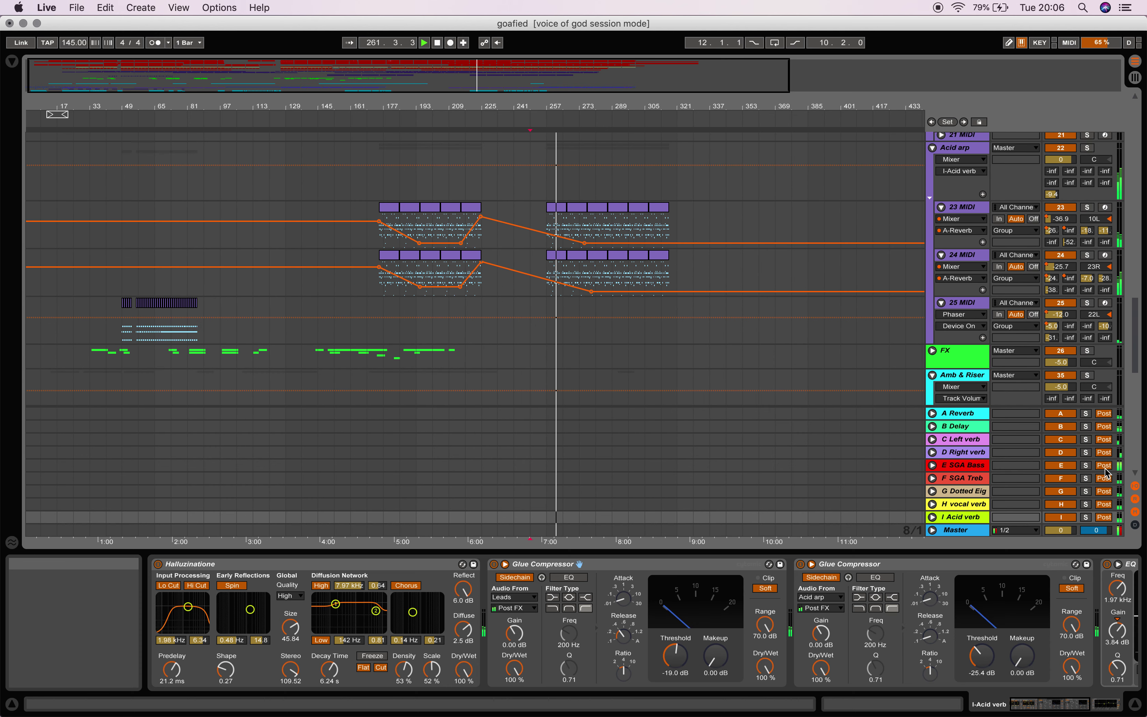
left_click(1060, 517)
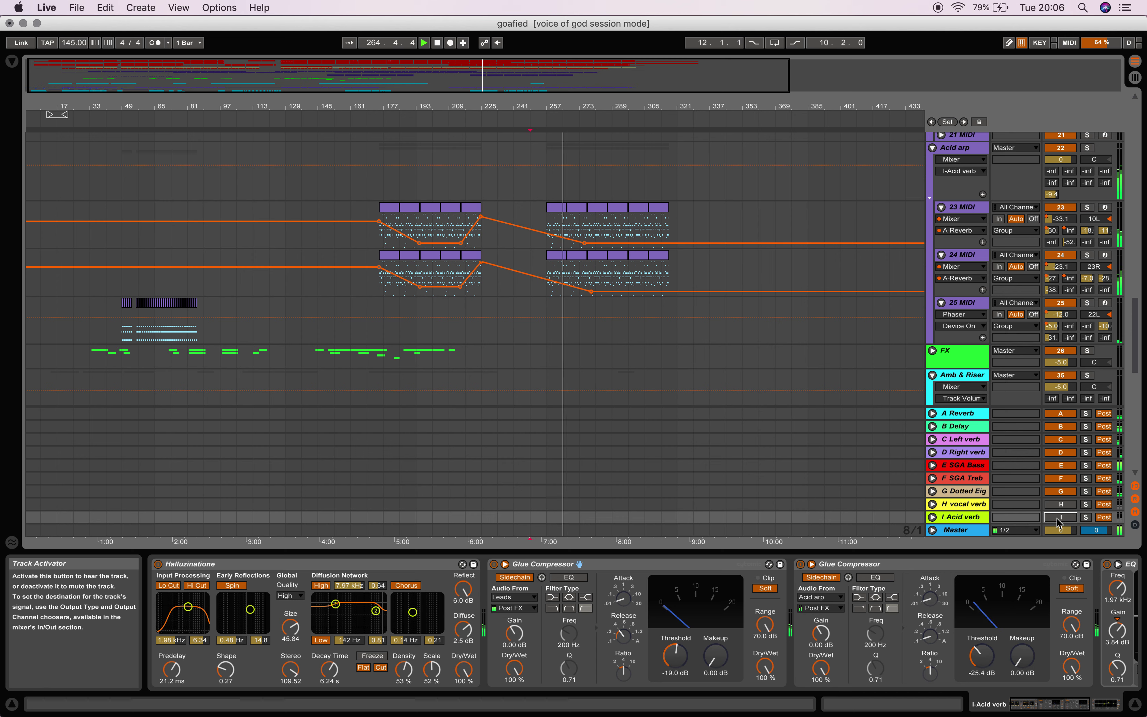
left_click(1058, 518)
left_click(1057, 505)
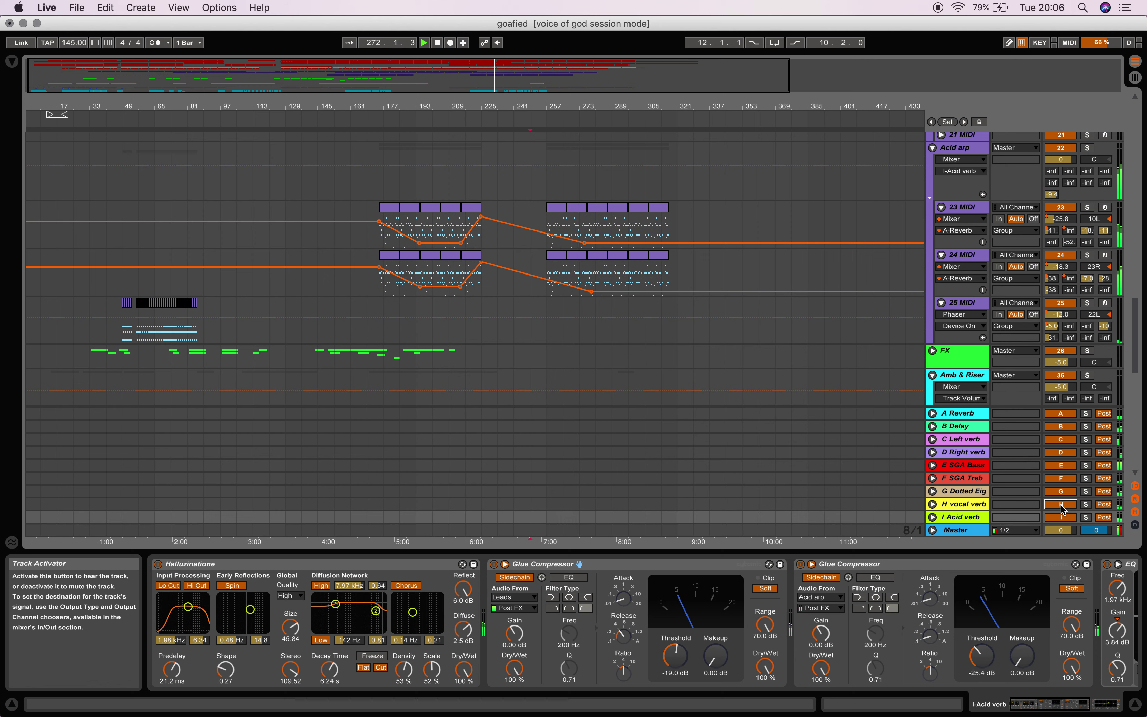
- Compare the acid section with the H vocal verb and I Acid verb returns both switched off and back on
left_click(1061, 508)
left_click(1056, 521)
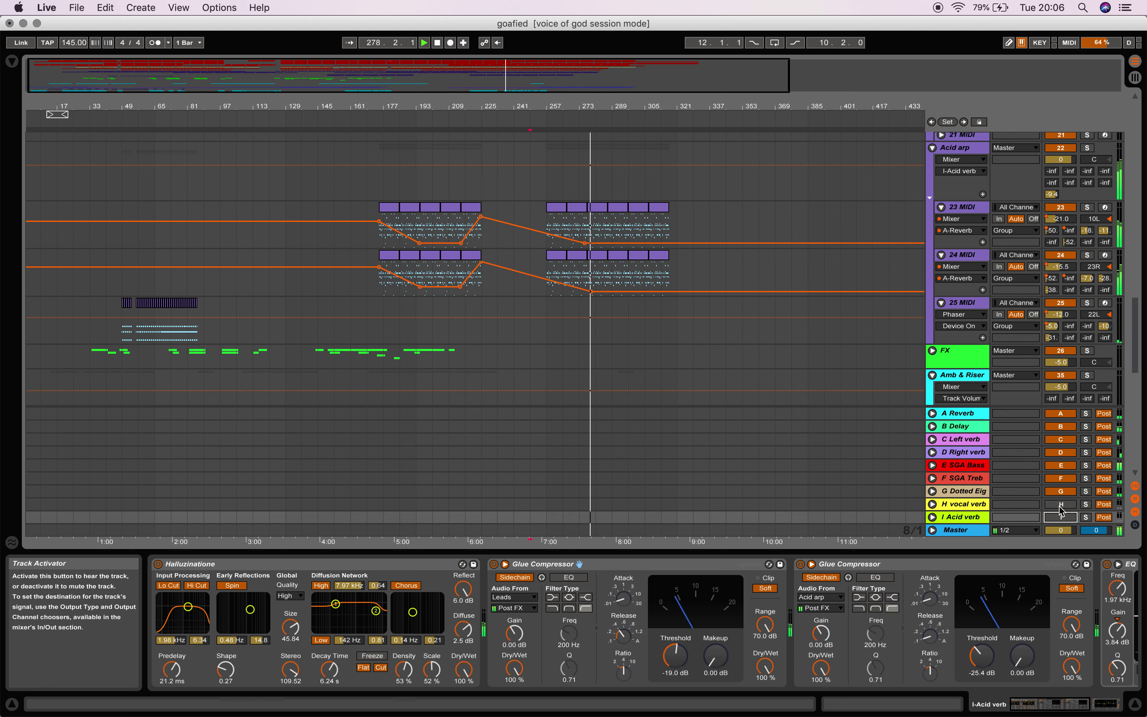
left_click(1061, 504)
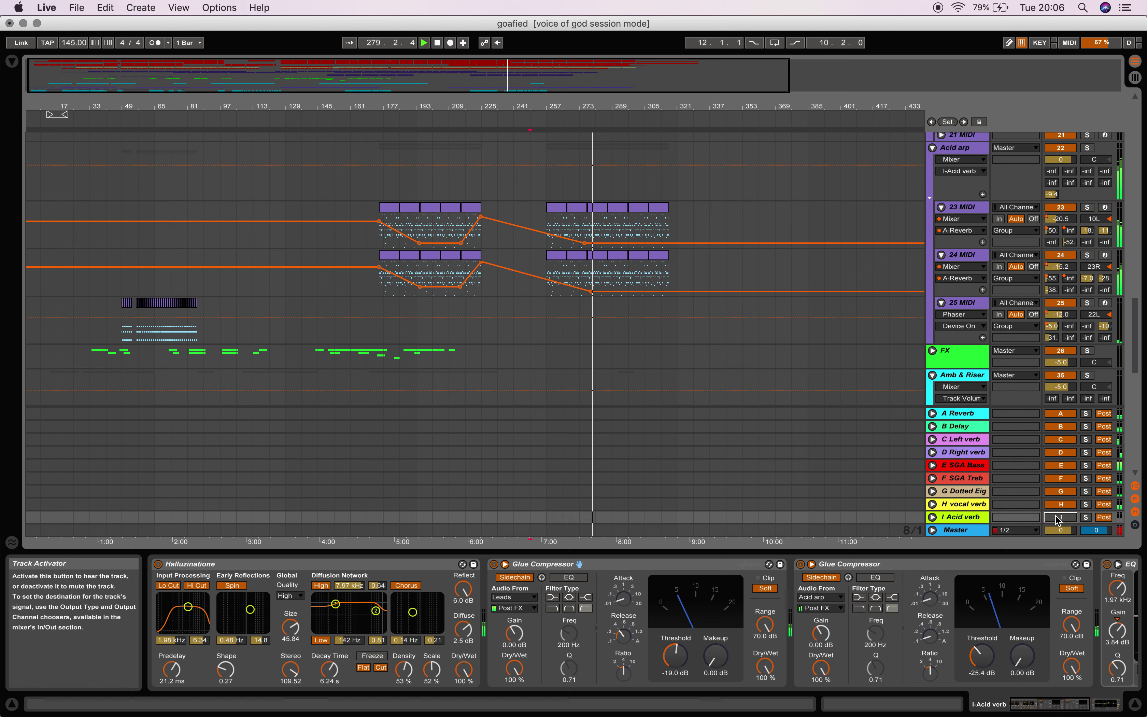
left_click(1058, 518)
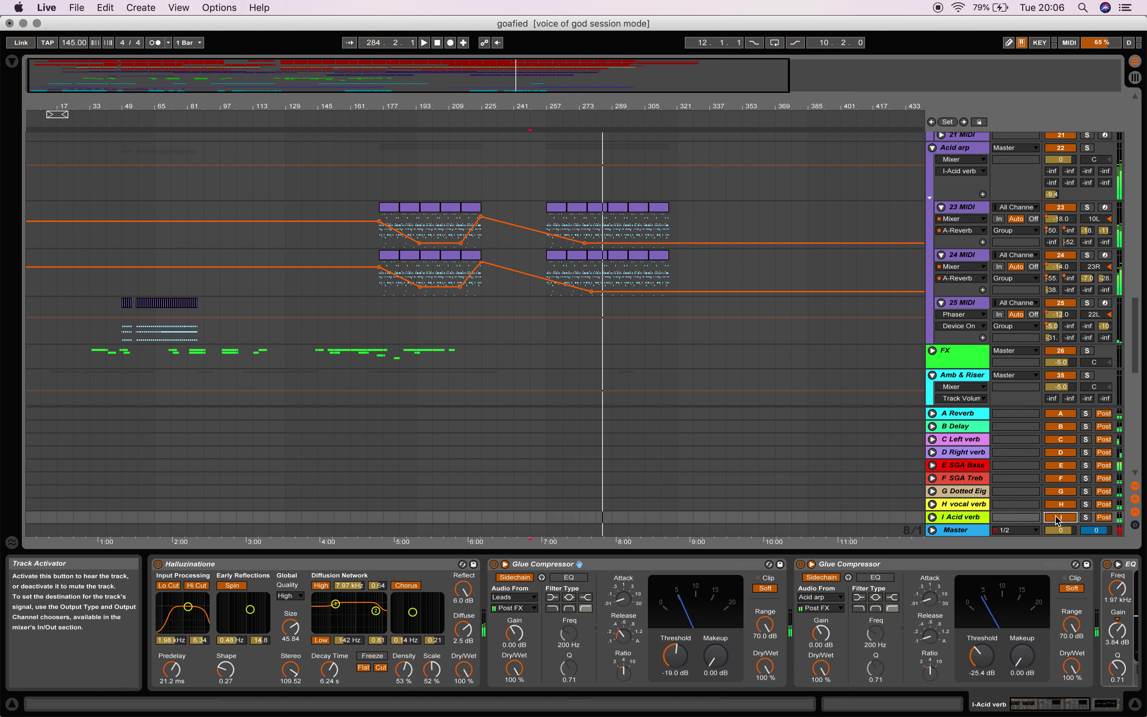
- Examine the H vocal verb return's effect chain with its Cathedral reverb folded, and open the I Acid verb return's chain
left_click_drag(1137, 334, 1137, 429)
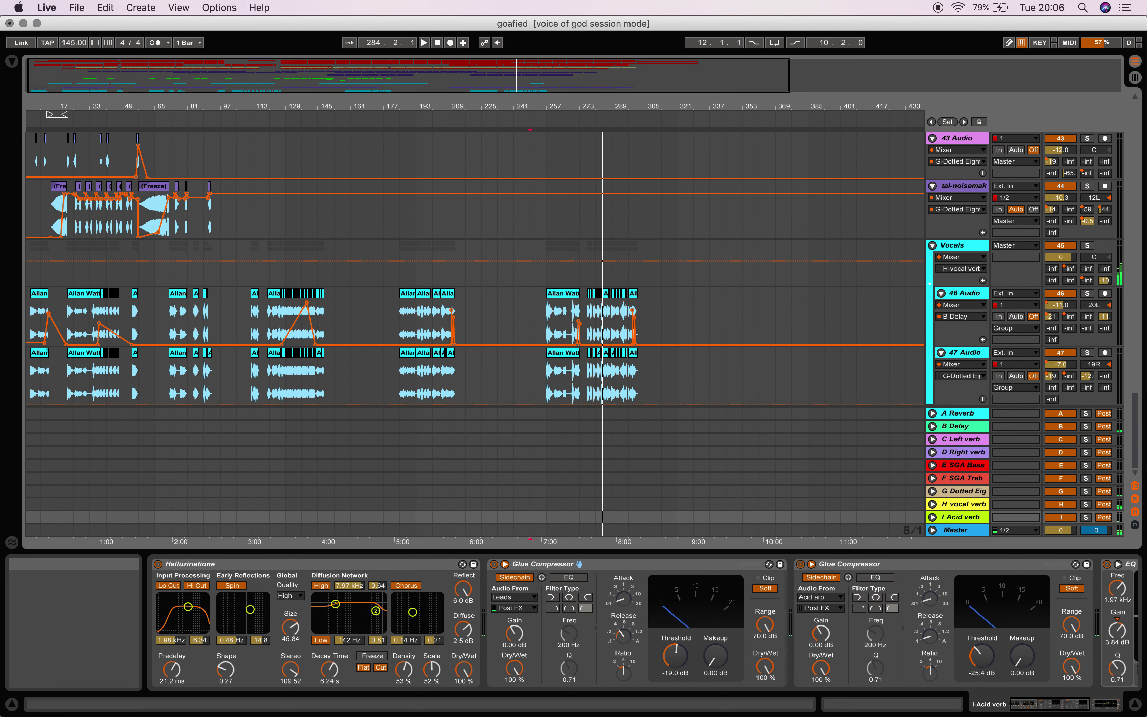
left_click(954, 506)
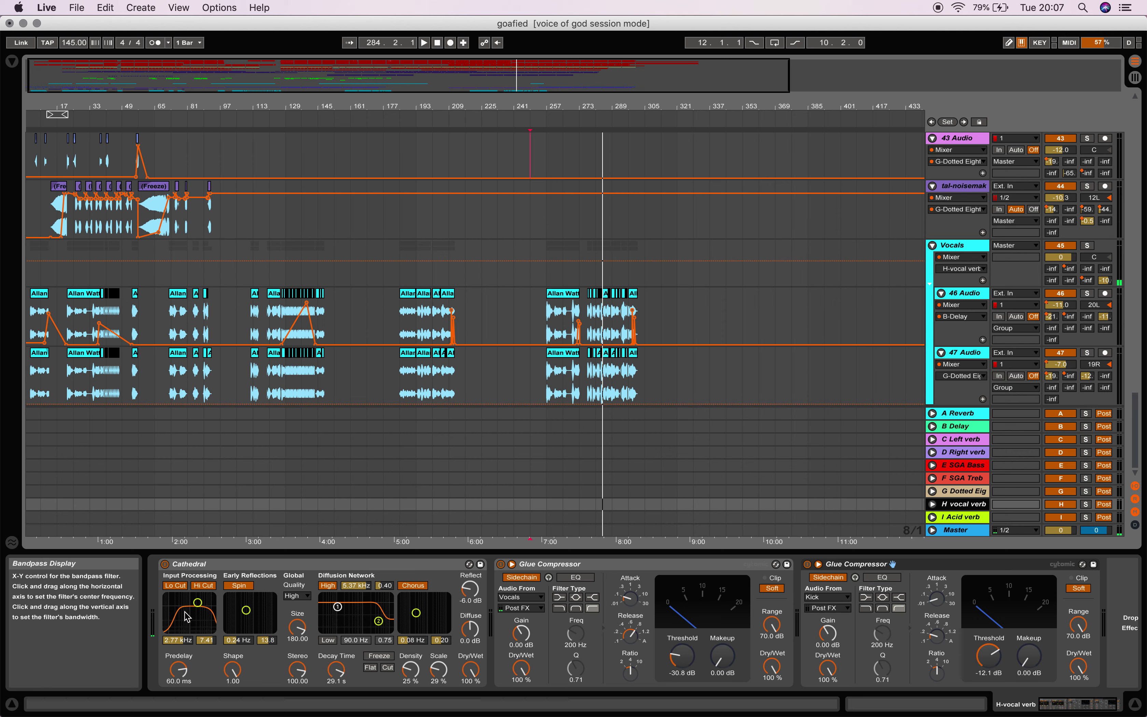
double_click(333, 563)
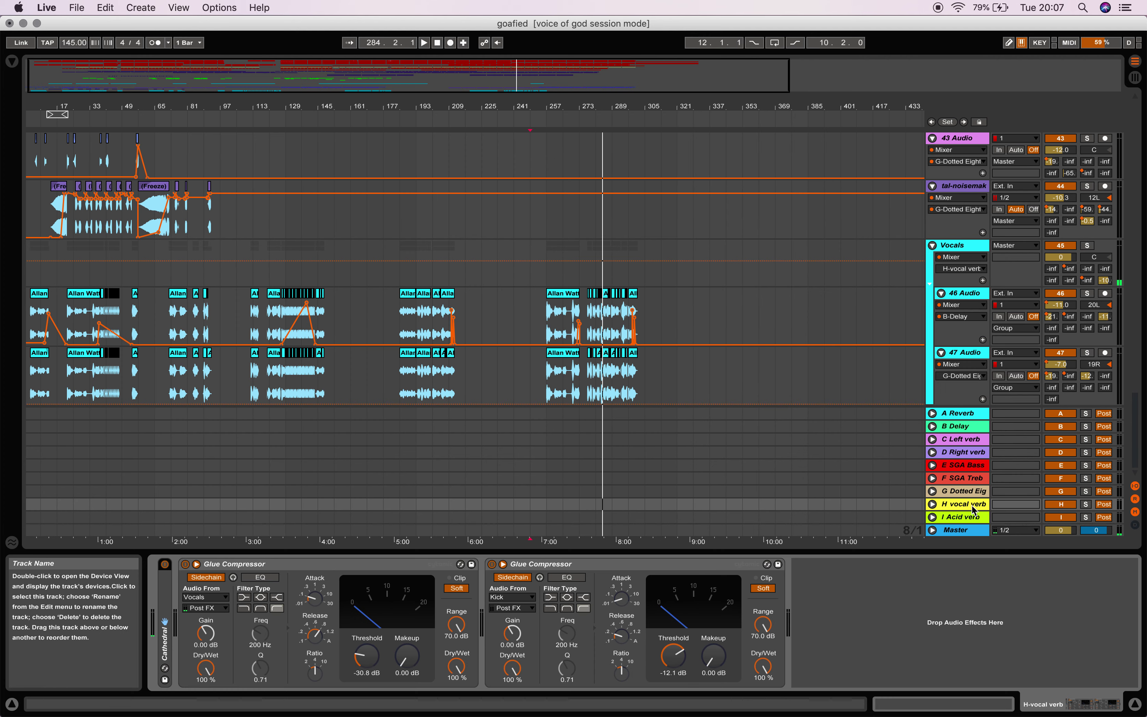
left_click(965, 519)
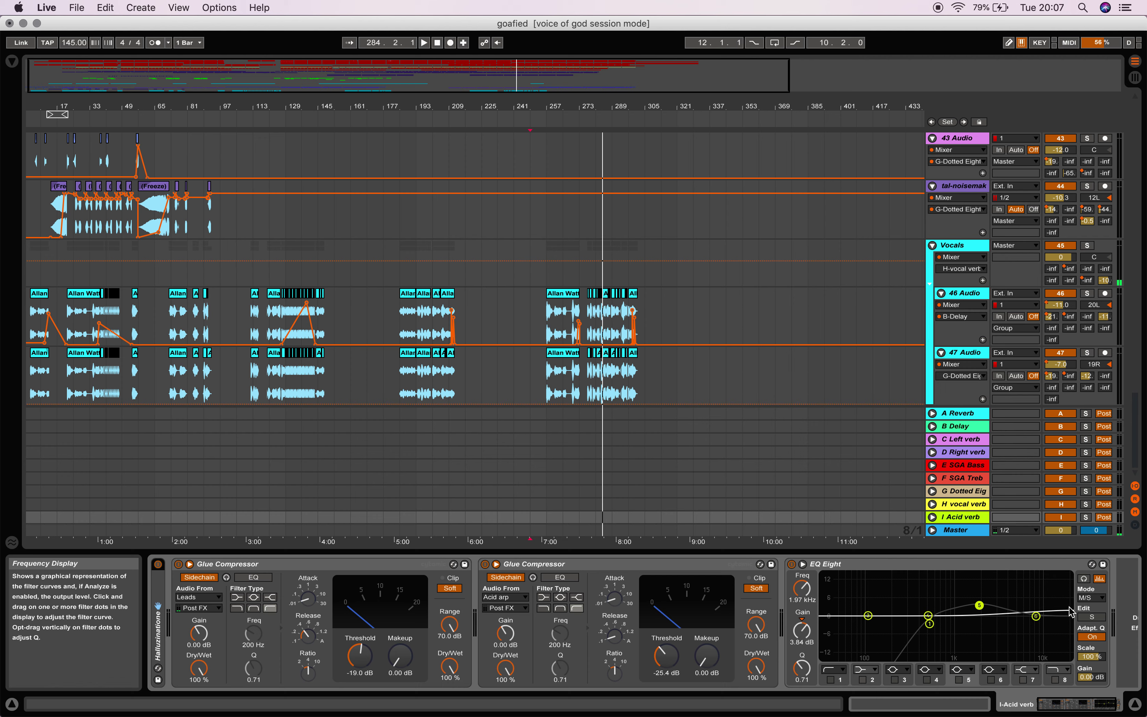
- Play from about bar 275 and switch the I Acid verb return's M/S-mode EQ Eight to edit the M channel
left_click(585, 119)
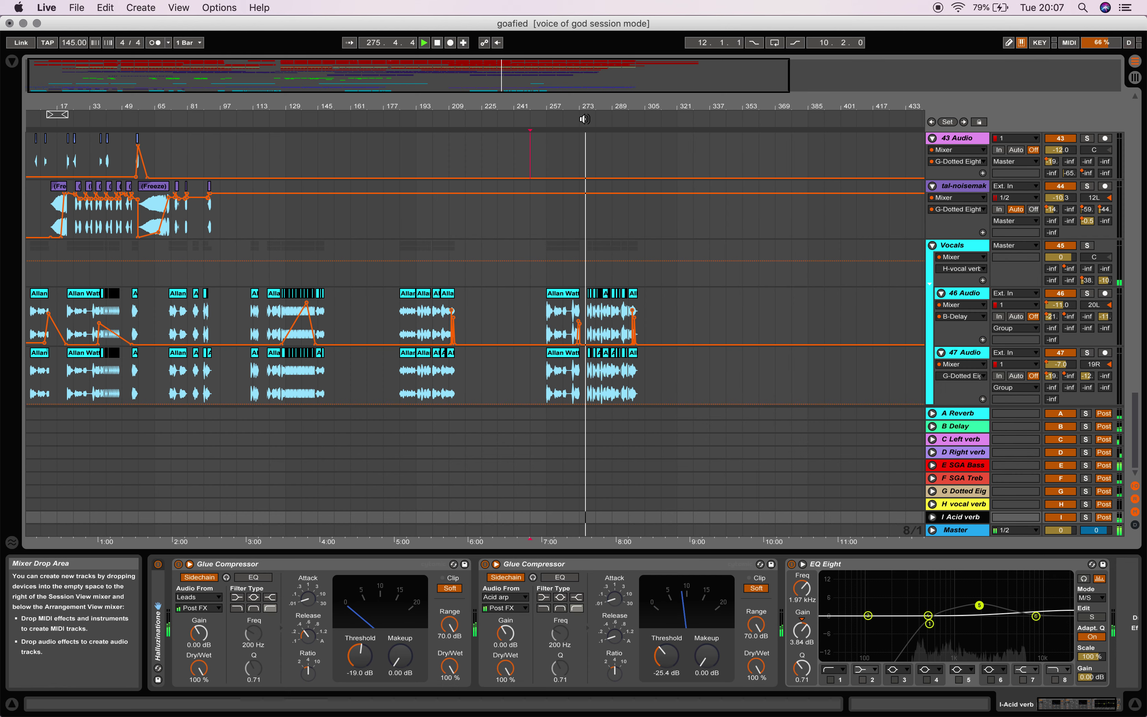
mouse_move(1009, 713)
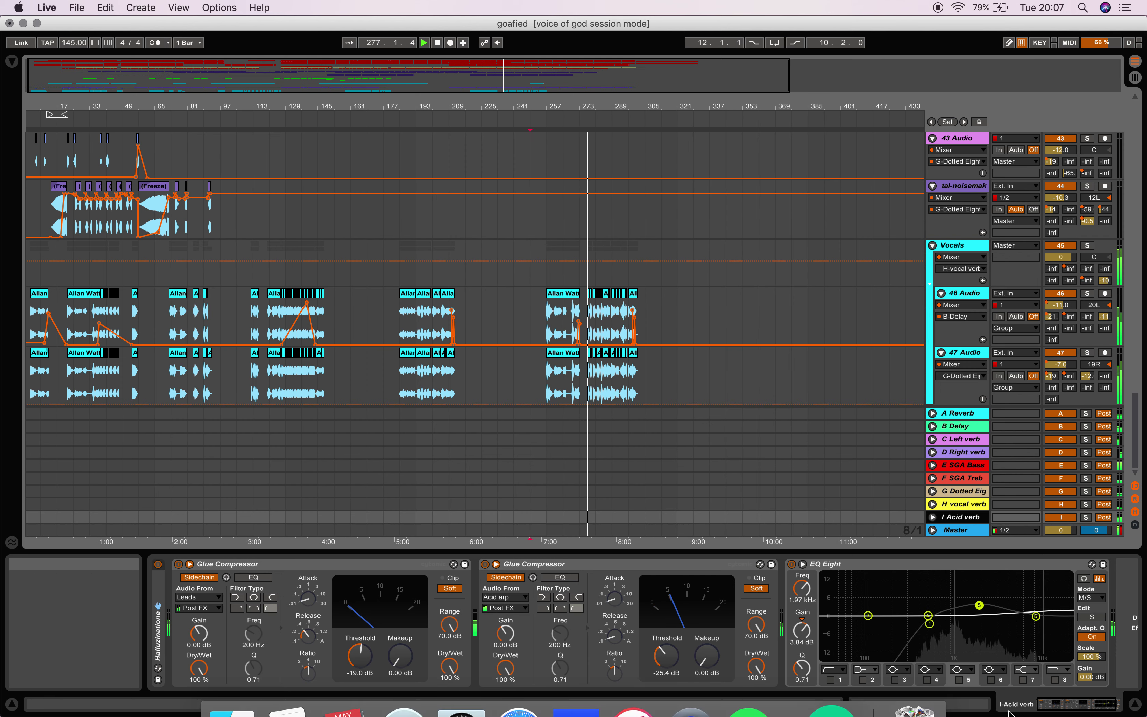
left_click(1091, 616)
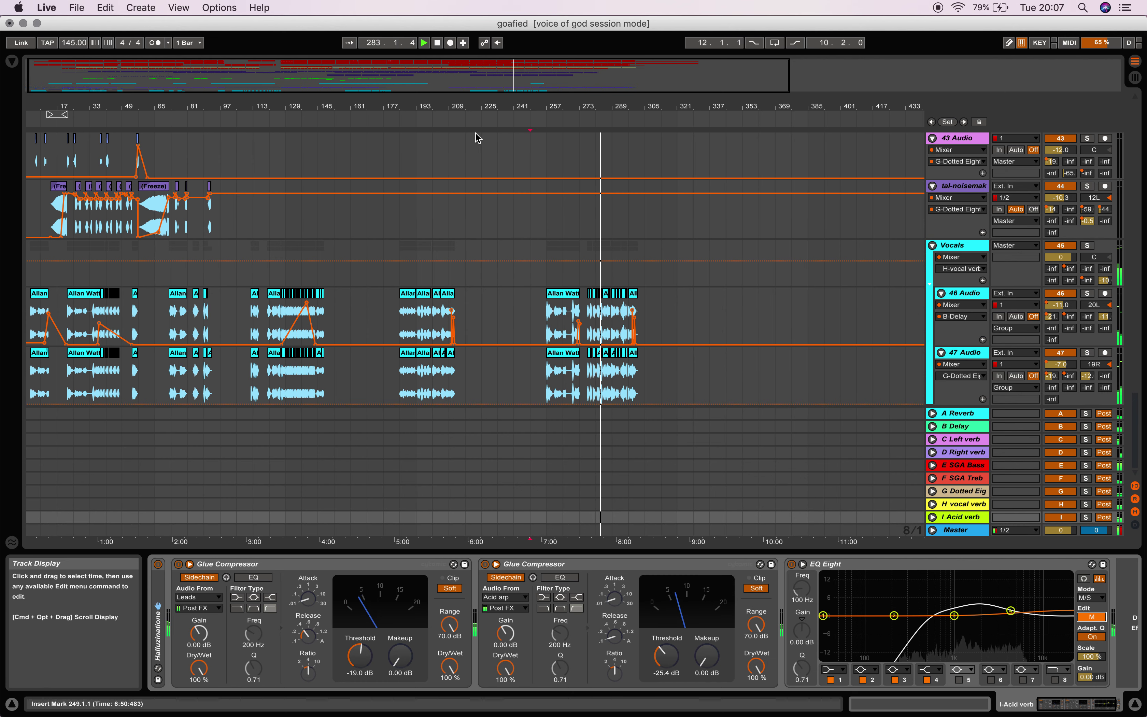
- Replay the first Acid arp section from about bar 169 and examine the M channel curve in the I Acid verb return's EQ Eight
left_click(387, 115)
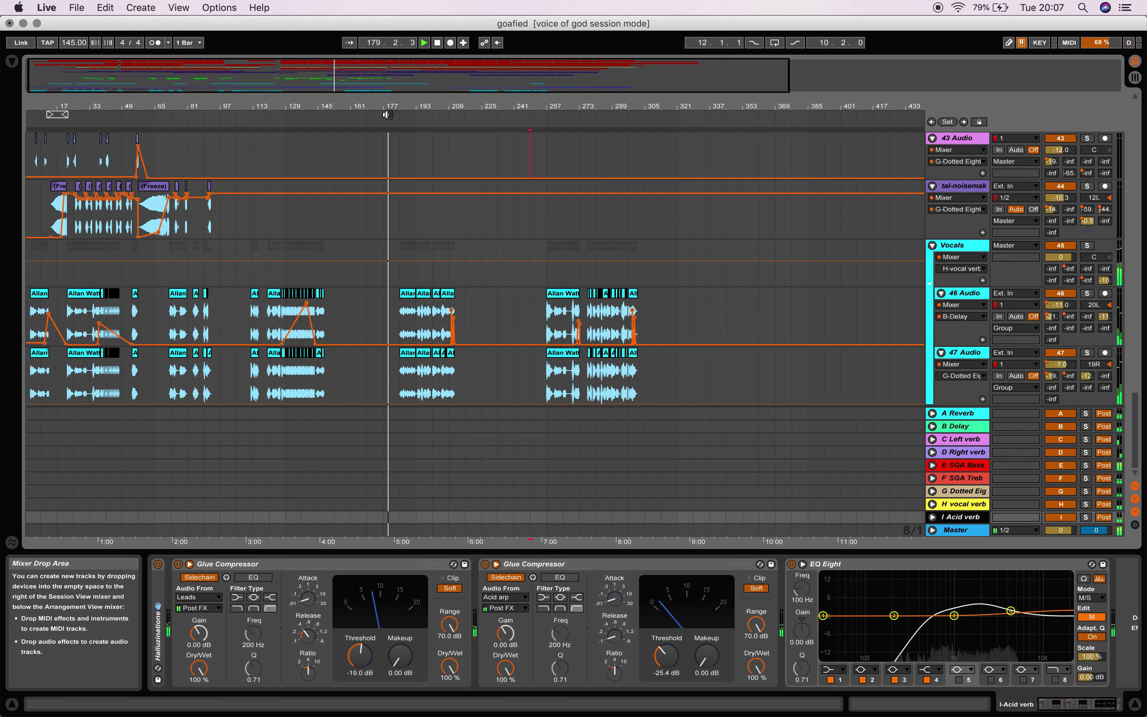
left_click(369, 114)
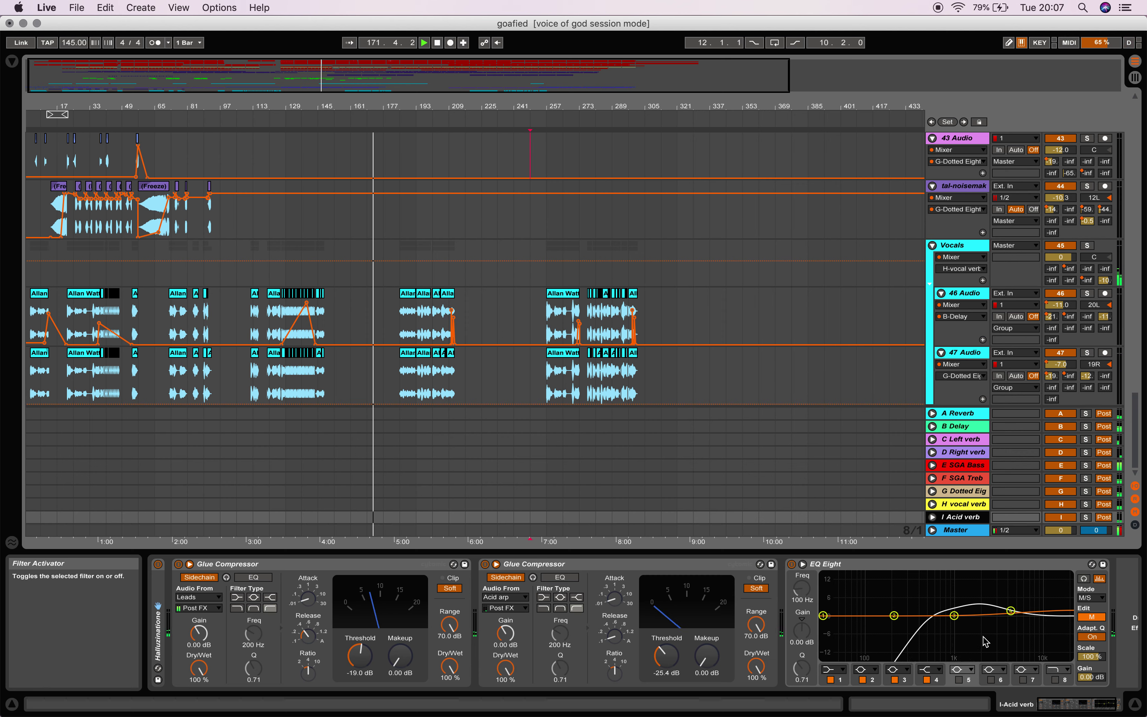
left_click_drag(1136, 446, 1127, 350)
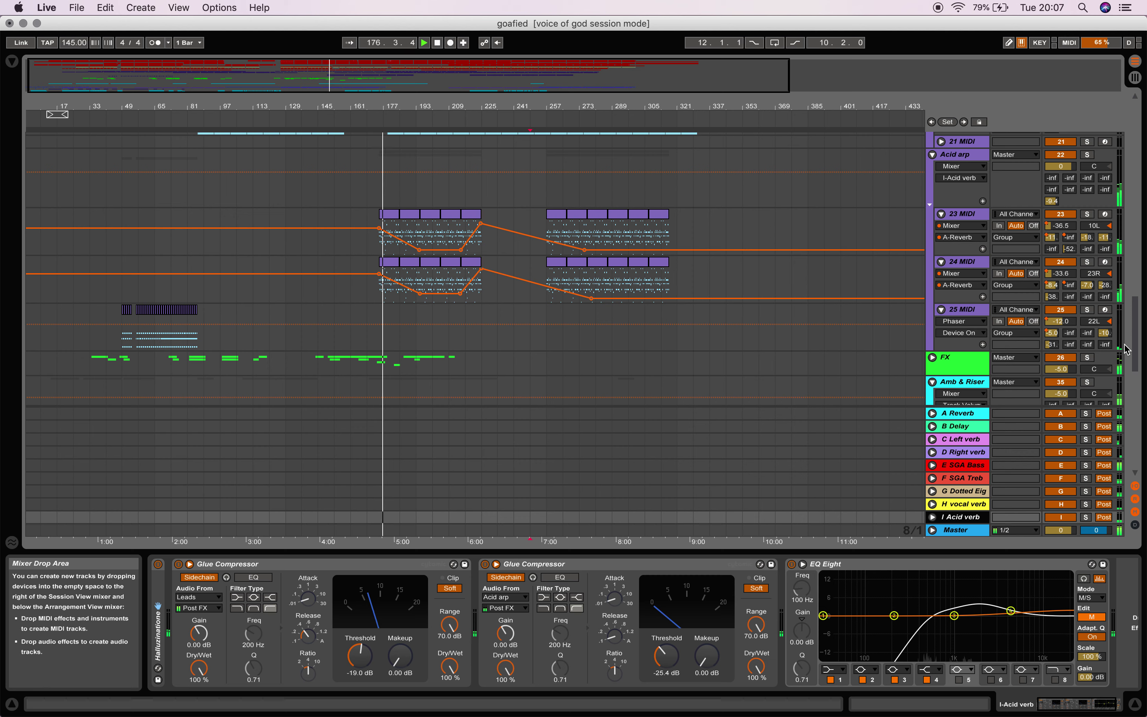
left_click(957, 614)
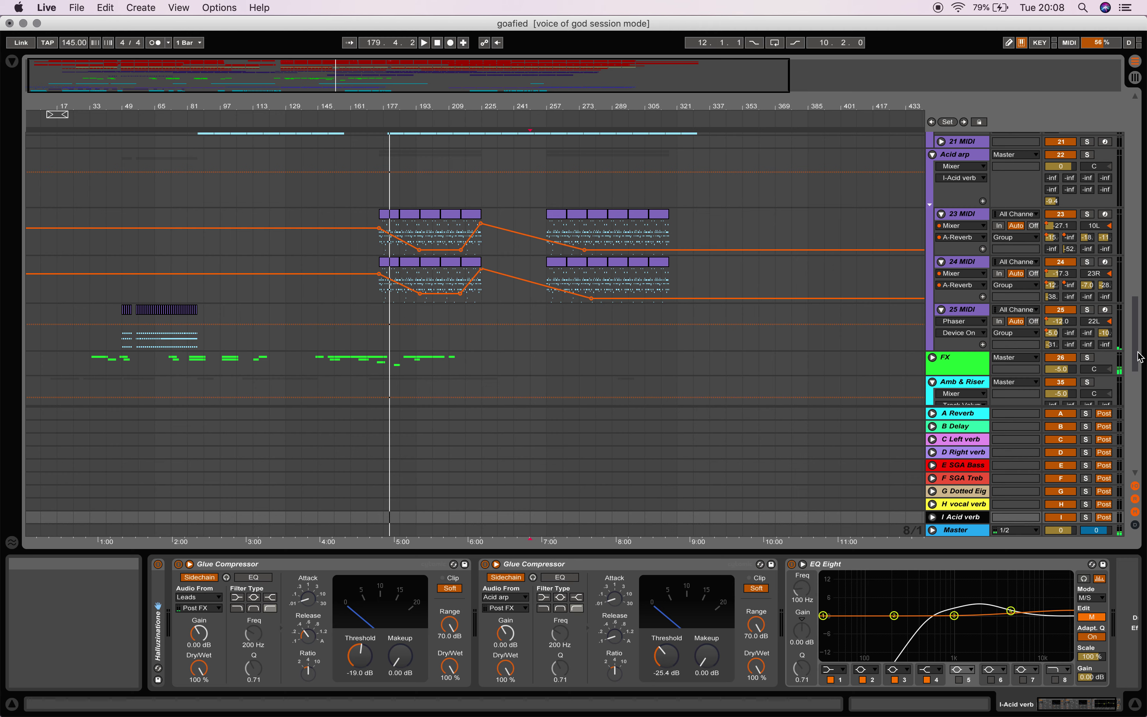
- Raise the Vocals group's send level to the H vocal verb return
left_click_drag(1137, 334, 1132, 452)
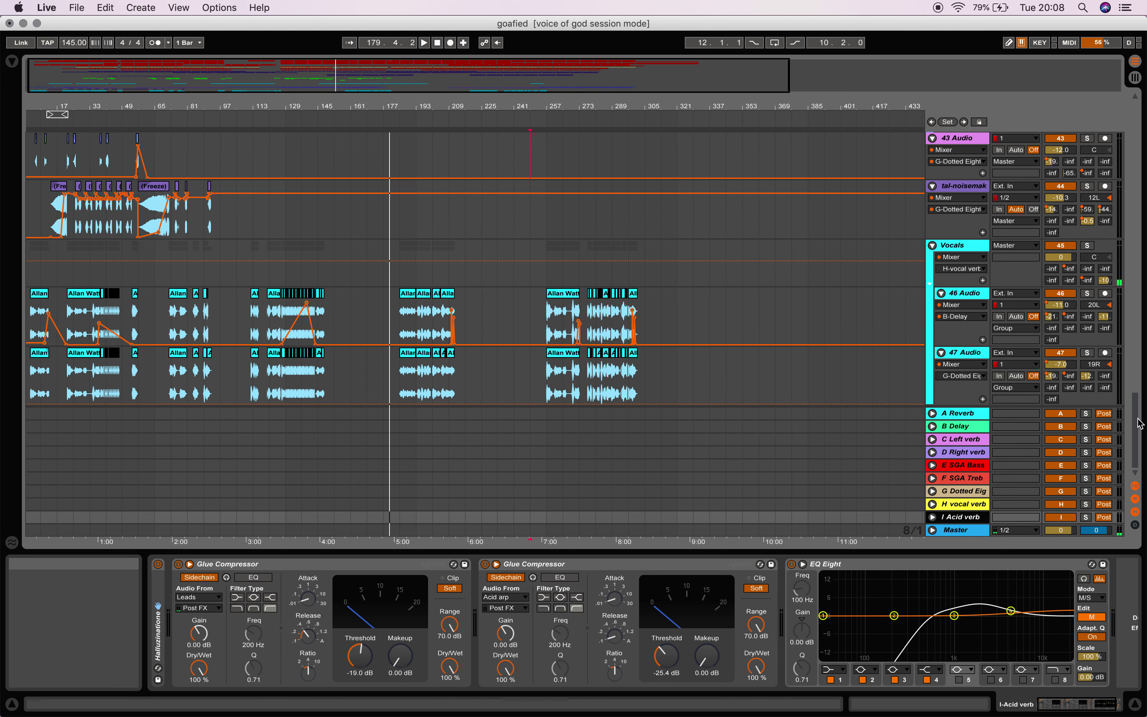
scroll(1140, 423, "up", 1)
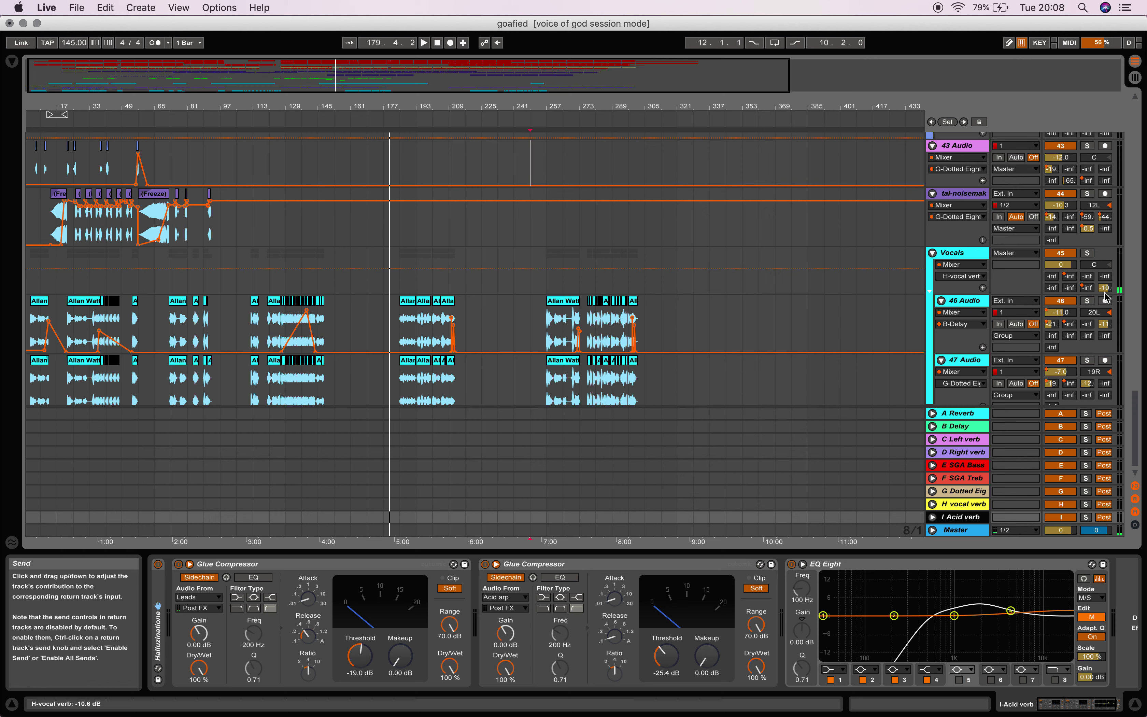
left_click_drag(1106, 290, 1105, 282)
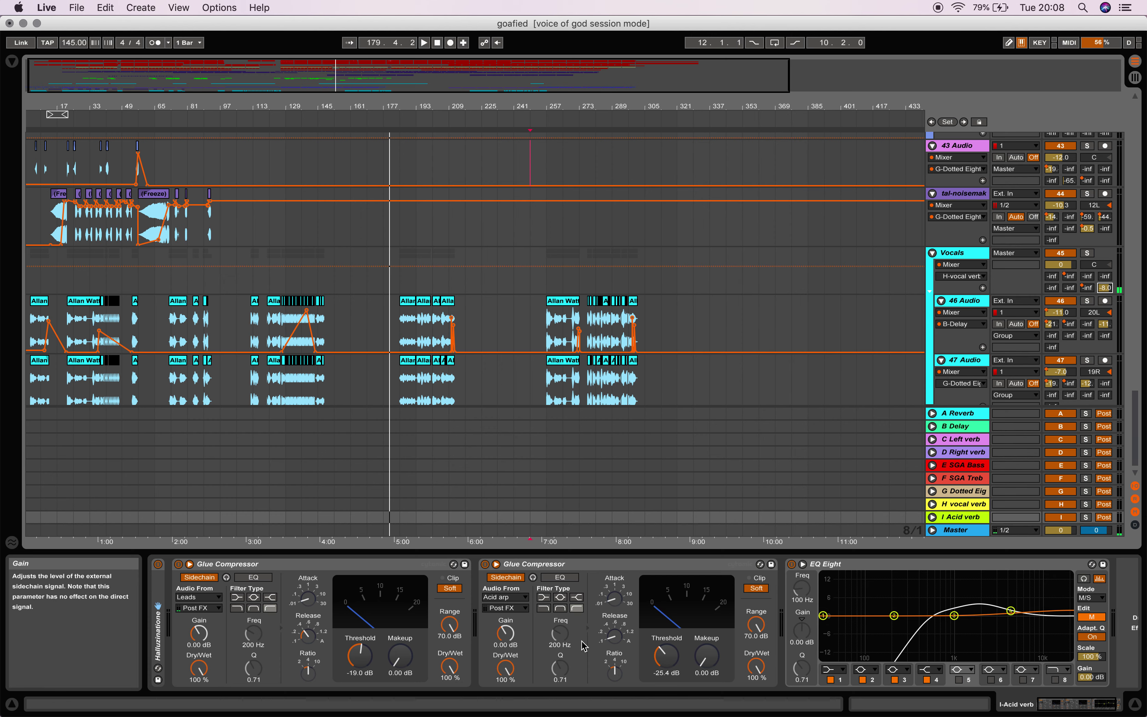
- Unfold the Halluzinatione reverb in the I Acid verb return to show its settings
double_click(157, 585)
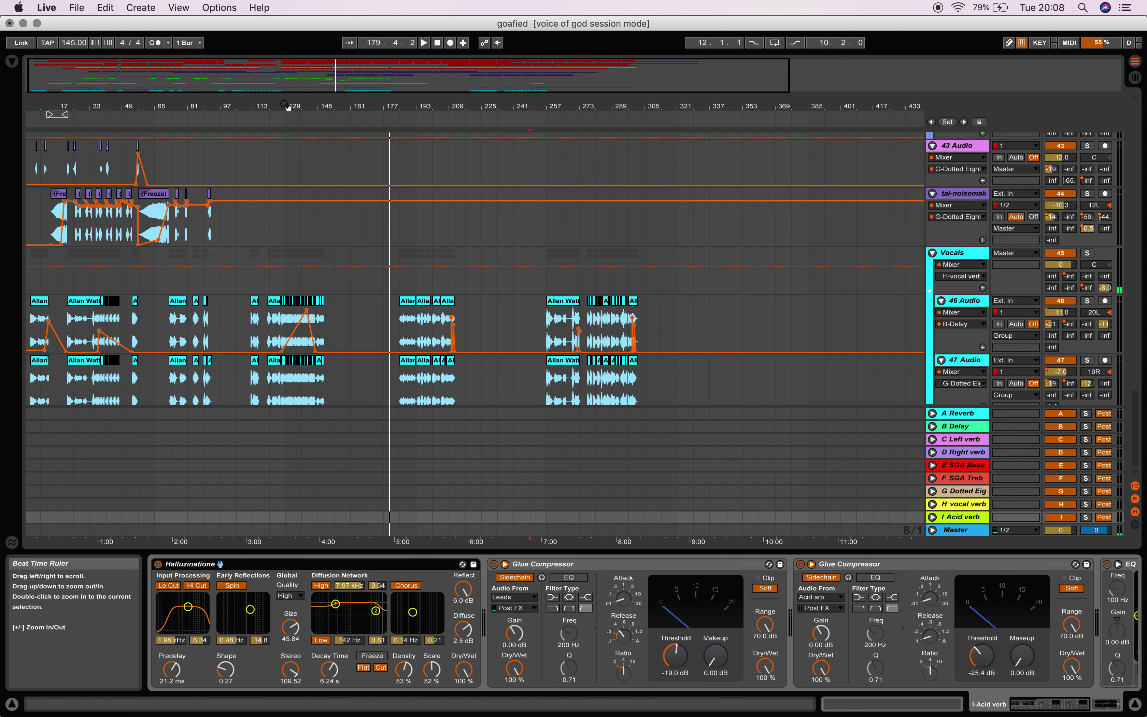
mouse_move(288, 109)
left_mouse_down()
mouse_move(284, 76)
mouse_move(285, 97)
left_mouse_up()
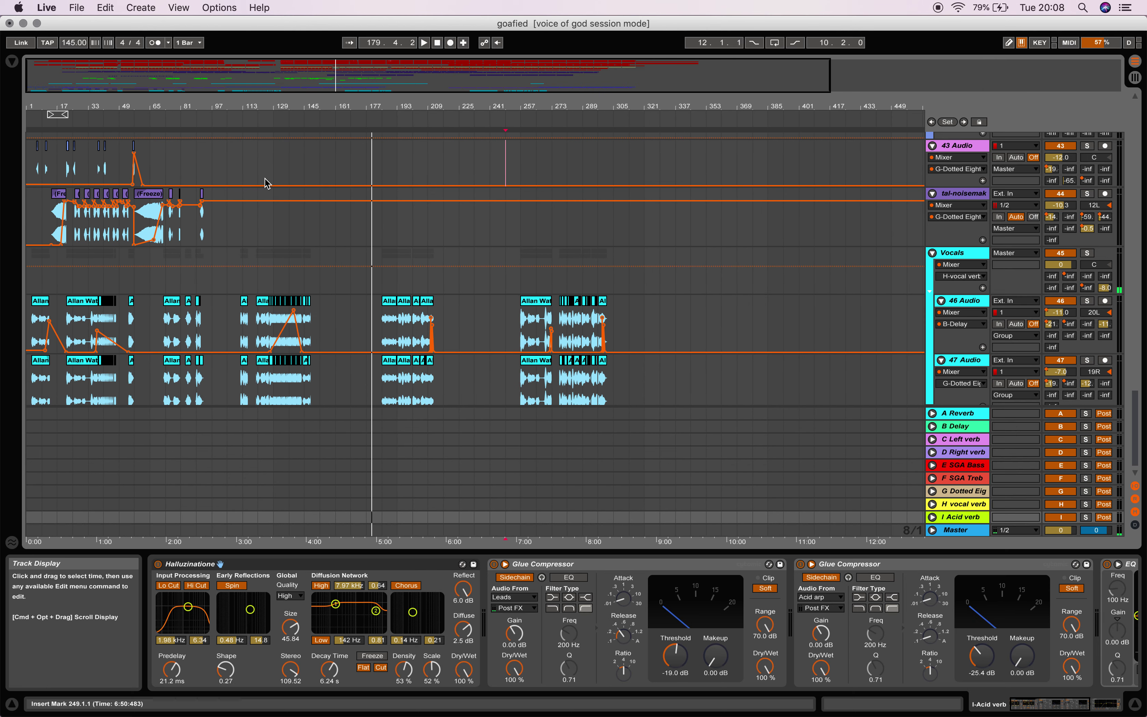